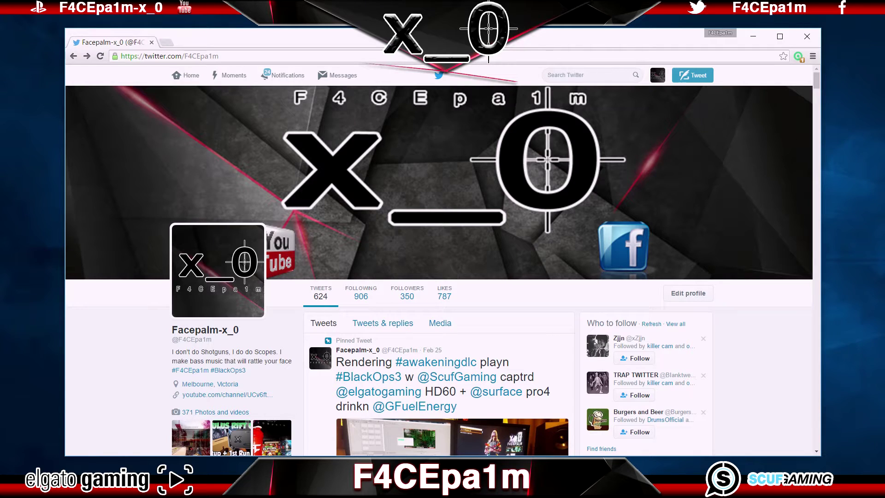
Step: Search Google for 'get ps4 controller working gearvr s6' and open the matching YouTube video
{"action": "left_click", "coordinate": [358, 58]}
{"action": "type", "text": "get ps4 cont"}
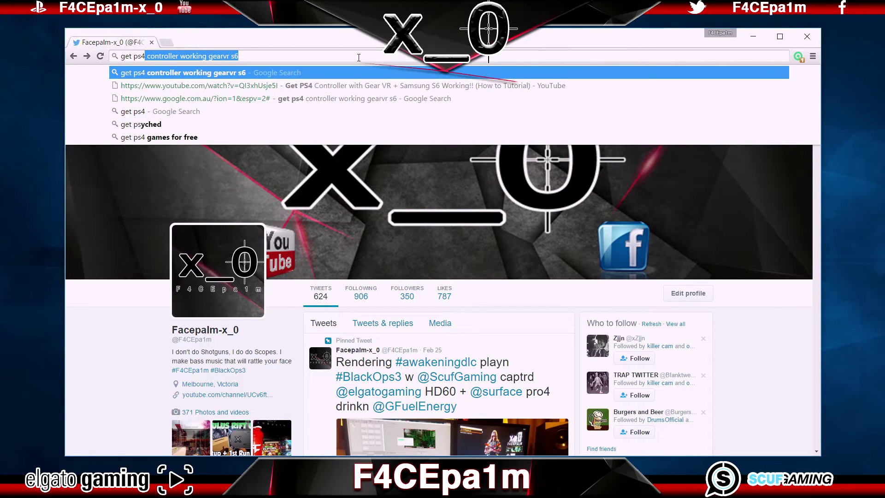
{"action": "type", "text": "roller worki"}
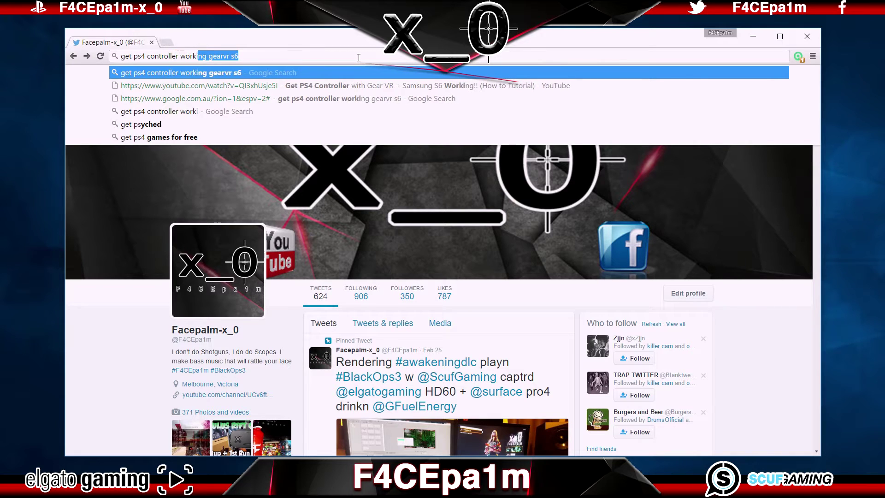
{"action": "type", "text": "ng gearvr s6"}
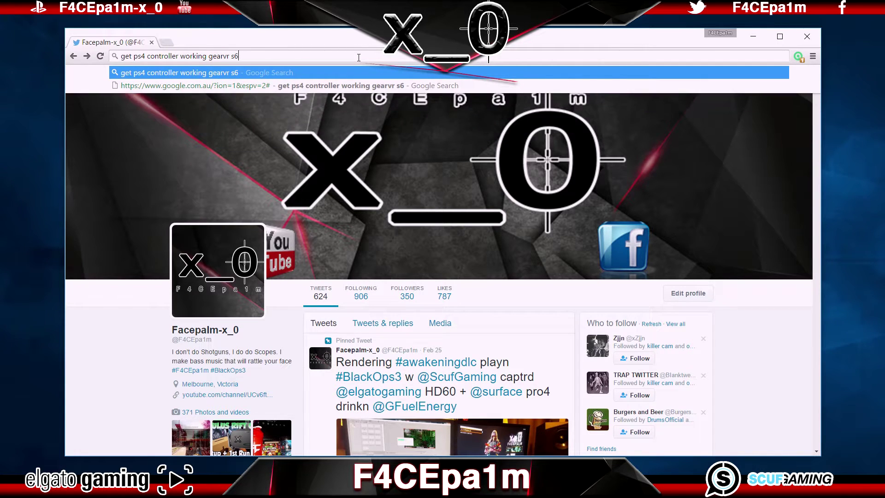
{"action": "key", "text": "Return"}
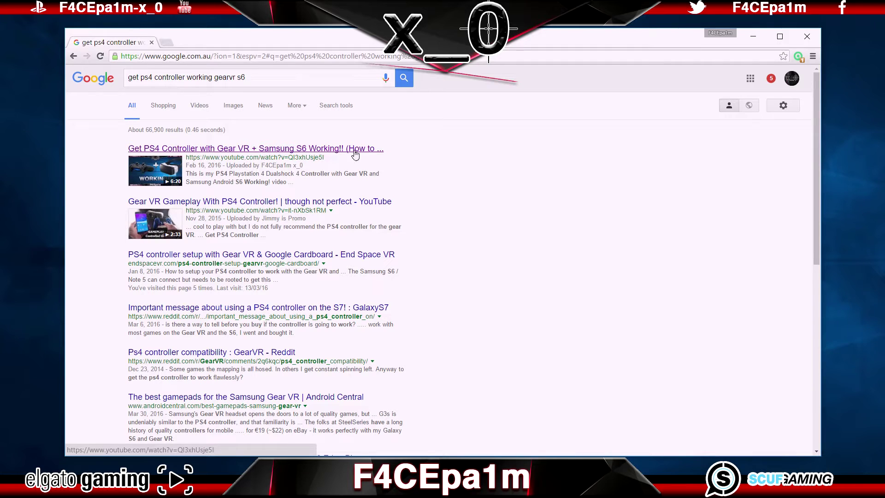
{"action": "left_click", "coordinate": [378, 152]}
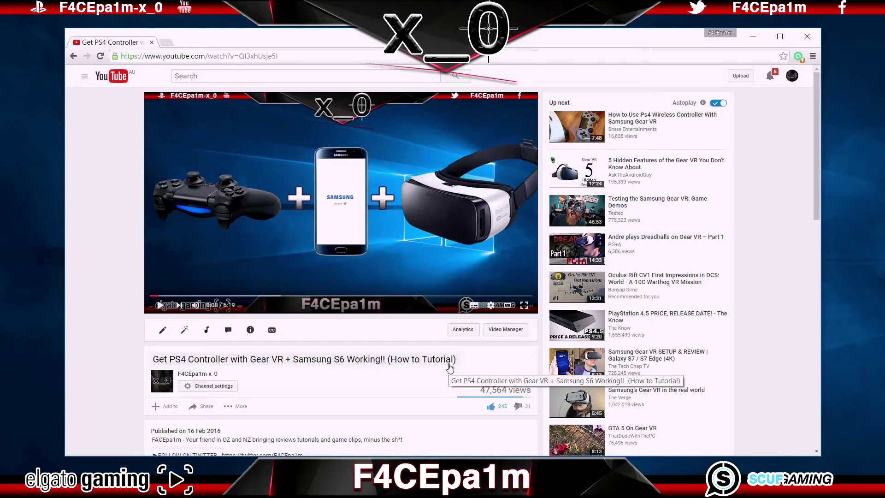
Step: Scroll the watch page and expand the full description listing chapter times, gear and social links
{"action": "left_click_drag", "start_coordinate": [814, 192], "coordinate": [802, 268]}
{"action": "scroll", "coordinate": [802, 267], "scroll_direction": "down", "scroll_amount": 3}
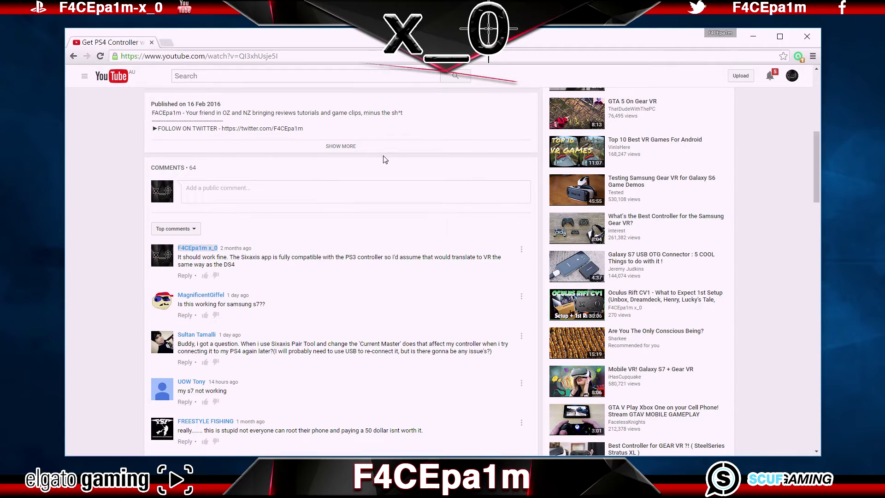
{"action": "left_click", "coordinate": [353, 145]}
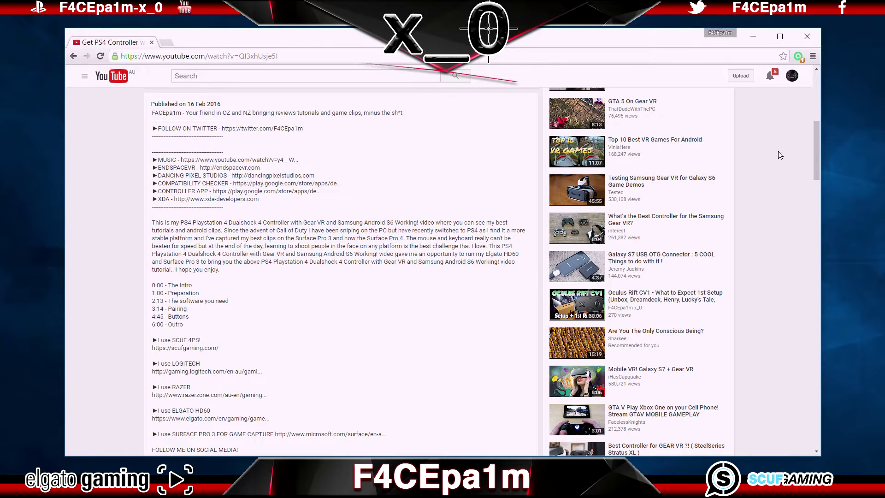
{"action": "left_click_drag", "start_coordinate": [814, 153], "coordinate": [813, 190]}
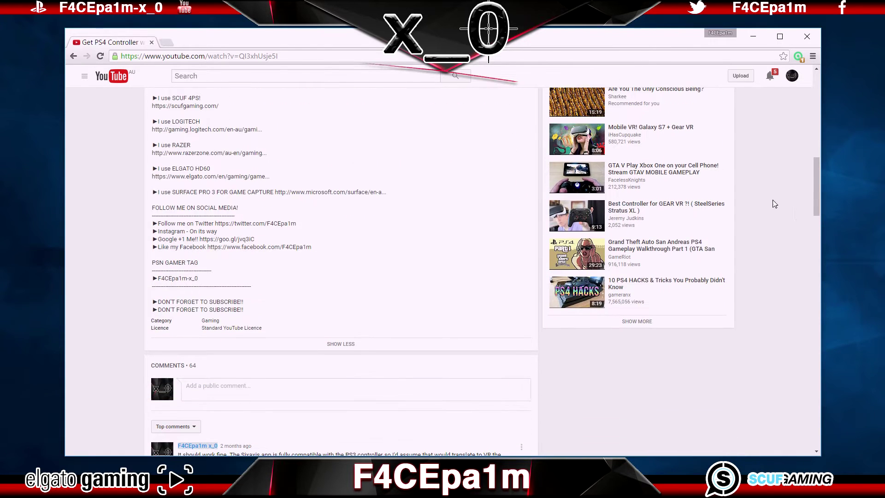
{"action": "left_click", "coordinate": [372, 351]}
{"action": "left_click_drag", "start_coordinate": [815, 224], "coordinate": [822, 164]}
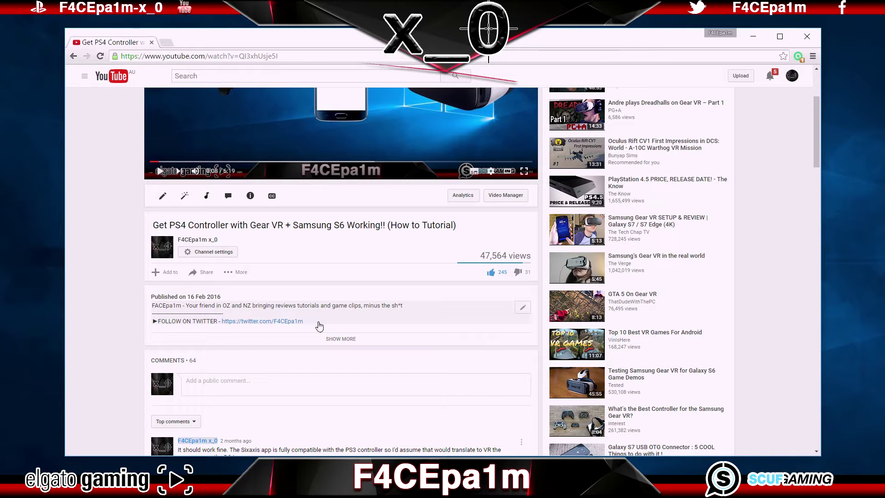
{"action": "left_click", "coordinate": [363, 342]}
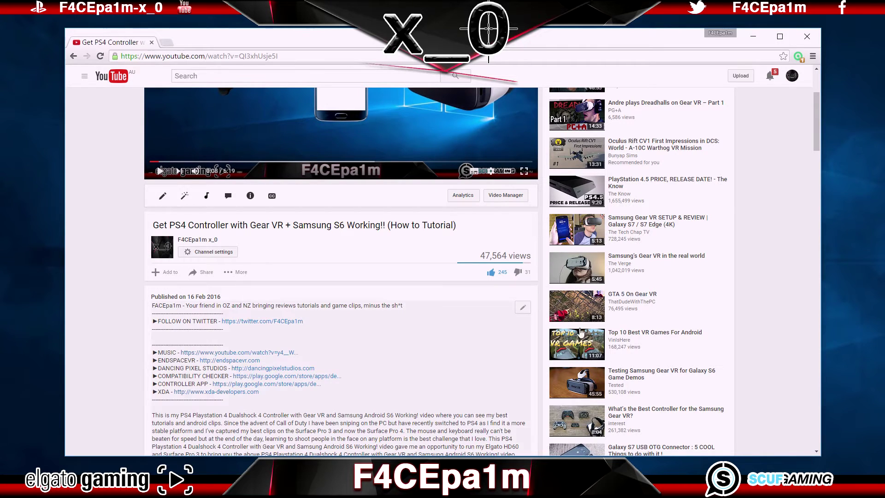
{"action": "left_click_drag", "start_coordinate": [817, 145], "coordinate": [817, 181]}
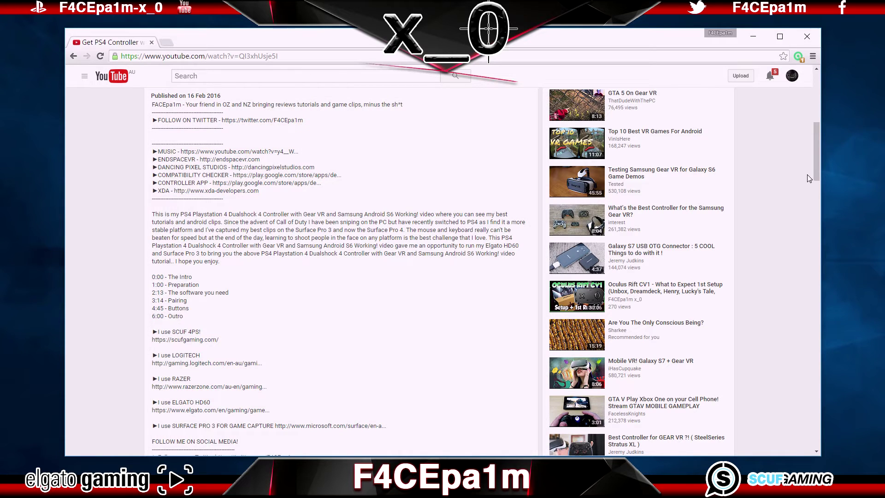
{"action": "scroll", "coordinate": [815, 152], "scroll_direction": "up", "scroll_amount": 5}
{"action": "left_click", "coordinate": [163, 251]}
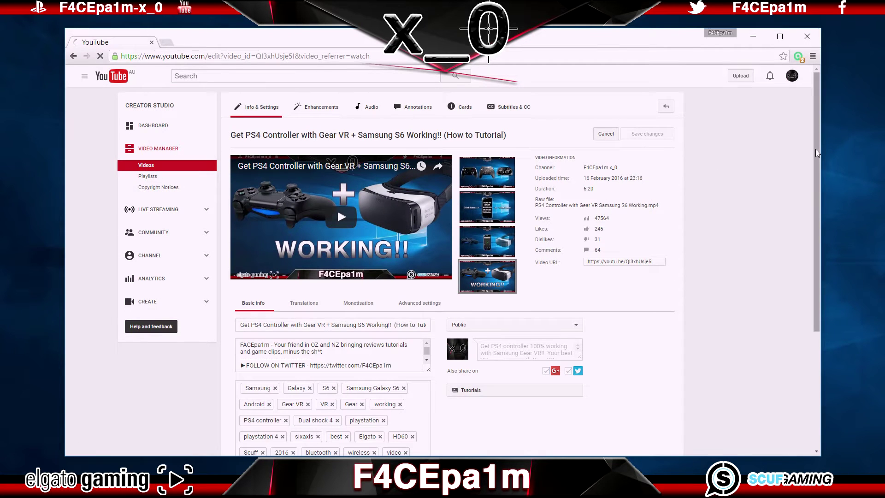
{"action": "scroll", "coordinate": [814, 149], "scroll_direction": "down", "scroll_amount": 2}
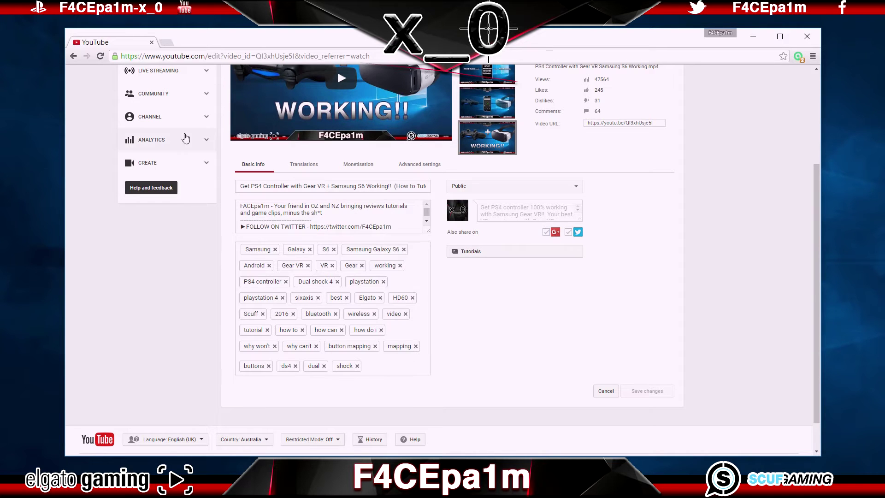
{"action": "left_click", "coordinate": [72, 56]}
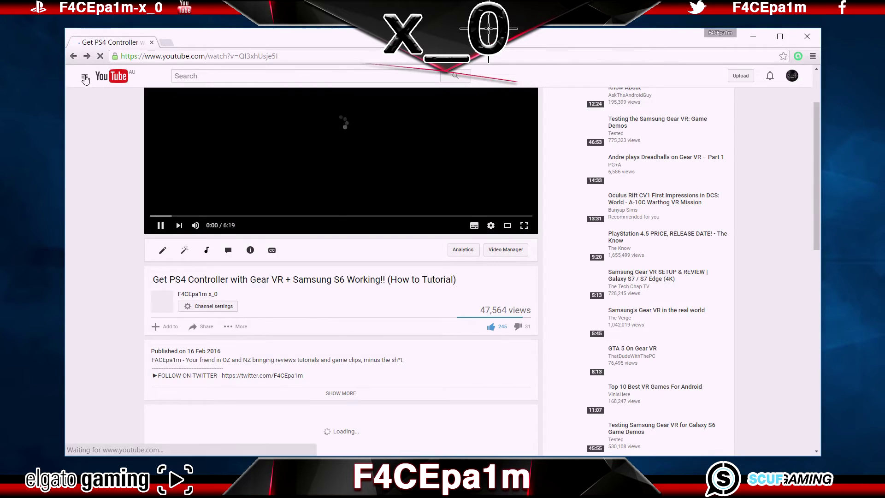
Step: Go to the YouTube Home page, scroll the recommendations, and minimize the browser
{"action": "left_click", "coordinate": [85, 76]}
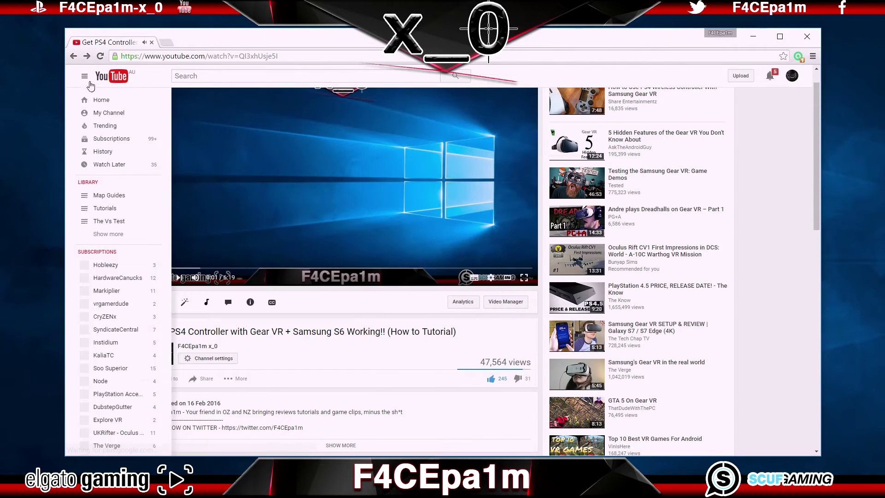
{"action": "left_click", "coordinate": [111, 102]}
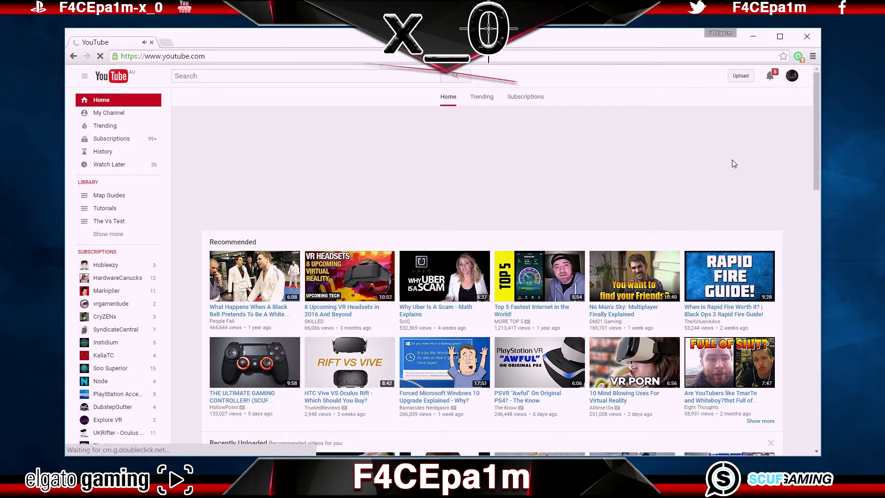
{"action": "left_click_drag", "start_coordinate": [817, 131], "coordinate": [799, 294]}
{"action": "scroll", "coordinate": [799, 293], "scroll_direction": "down", "scroll_amount": 10}
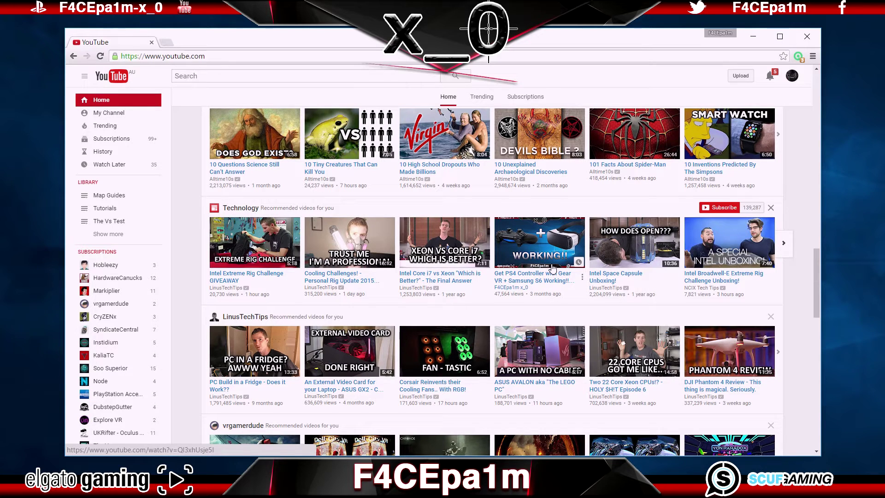
{"action": "left_click", "coordinate": [756, 37]}
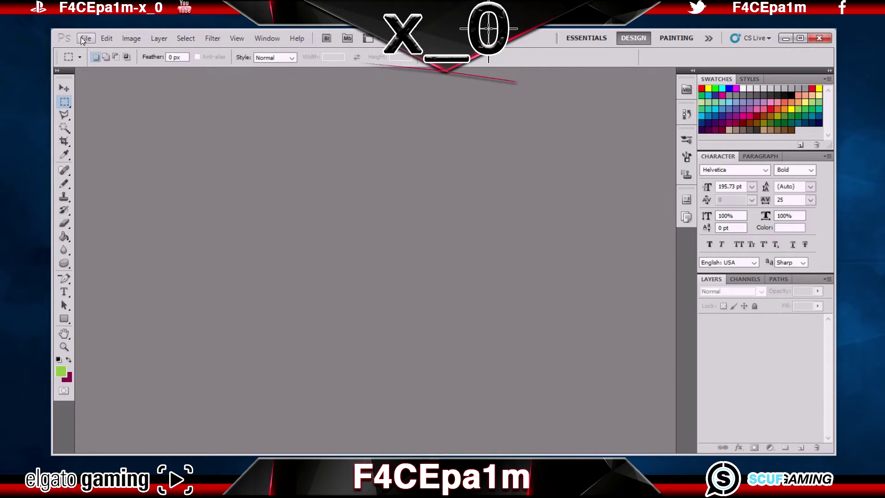
Step: Open Youtube Thumbnail.psd and hide its BACKGROUND layer
{"action": "left_click", "coordinate": [81, 39]}
{"action": "left_click", "coordinate": [127, 59]}
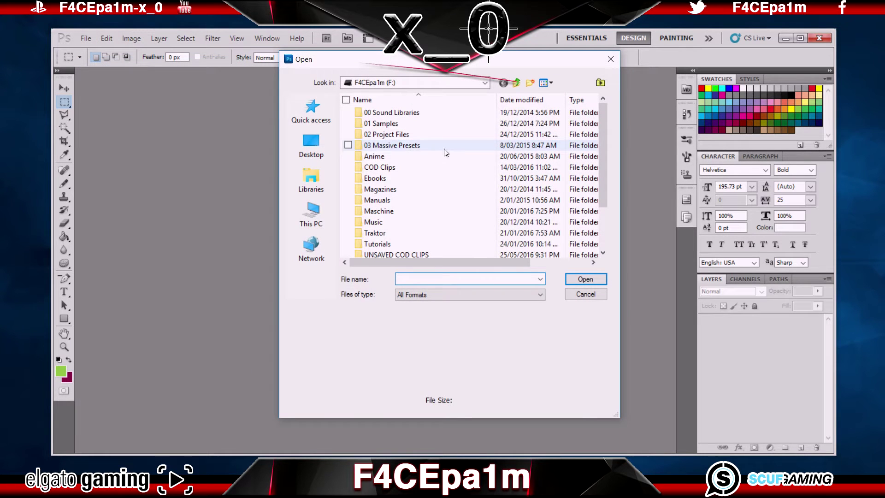
{"action": "scroll", "coordinate": [475, 231], "scroll_direction": "down", "scroll_amount": 2}
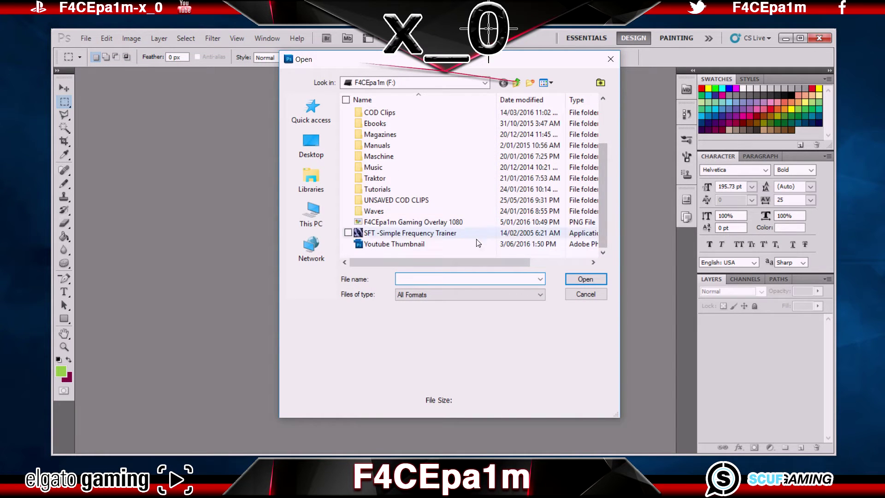
{"action": "left_click", "coordinate": [450, 245]}
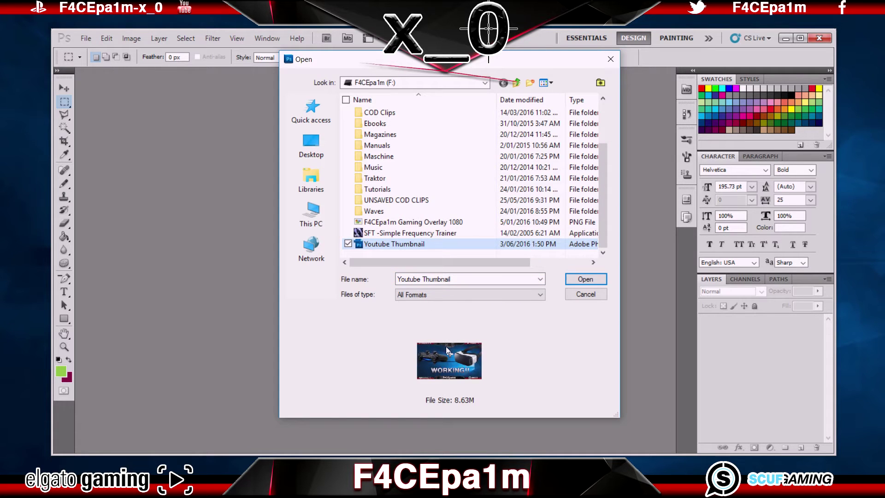
{"action": "left_click", "coordinate": [597, 280]}
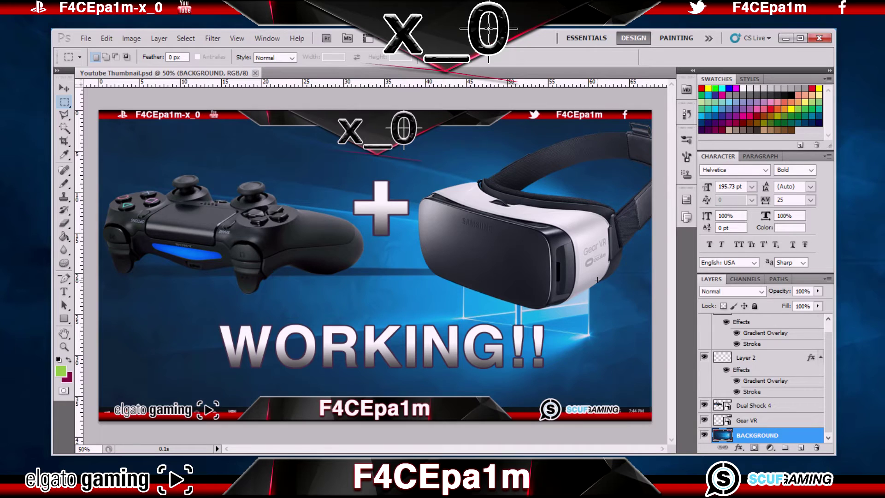
{"action": "left_click", "coordinate": [703, 435]}
Step: Show the BACKGROUND layer again and search Google for 'carbon fibre texture.pn' images
{"action": "left_click", "coordinate": [704, 435]}
{"action": "key", "text": "alt+Tab"}
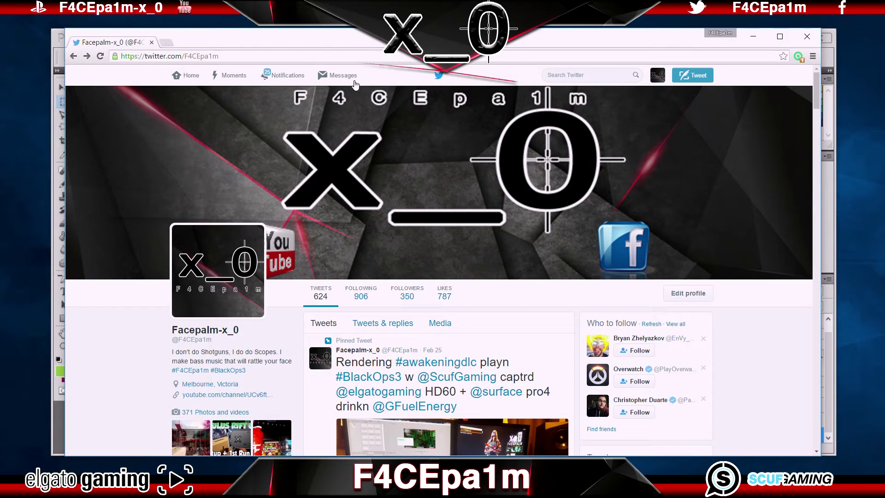
{"action": "left_click", "coordinate": [365, 56]}
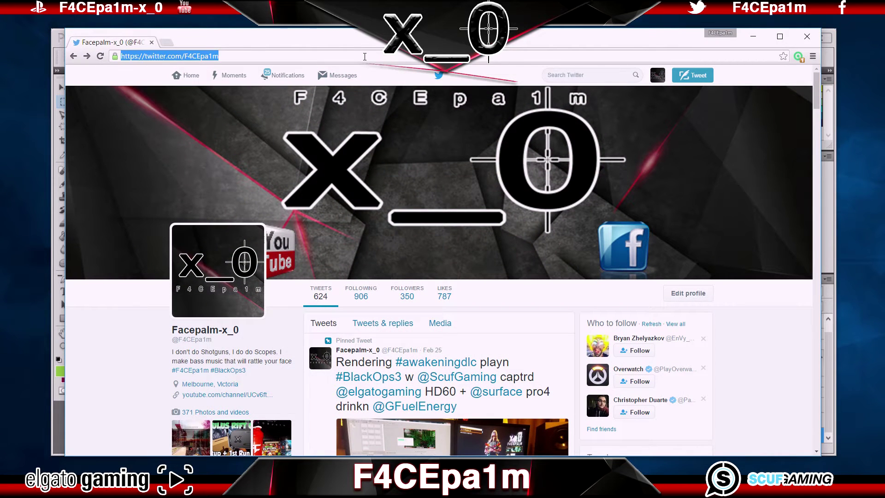
{"action": "type", "text": "carbon fibre texture.pn"}
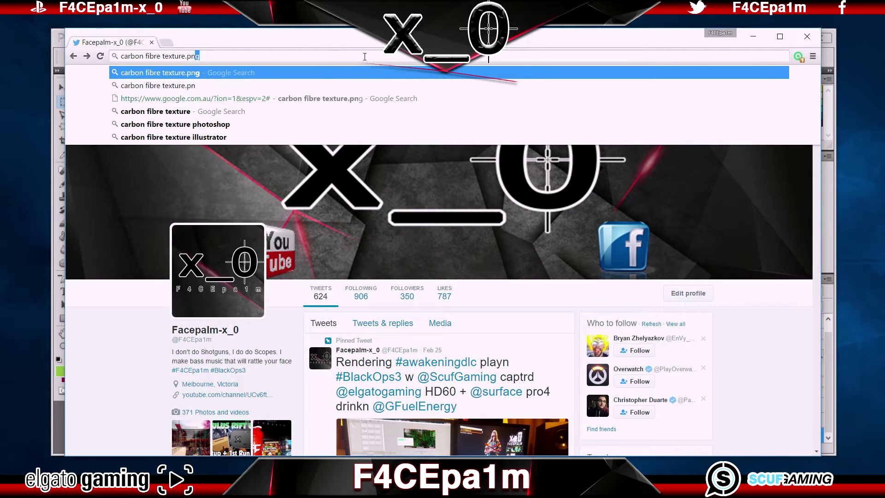
{"action": "key", "text": "Return"}
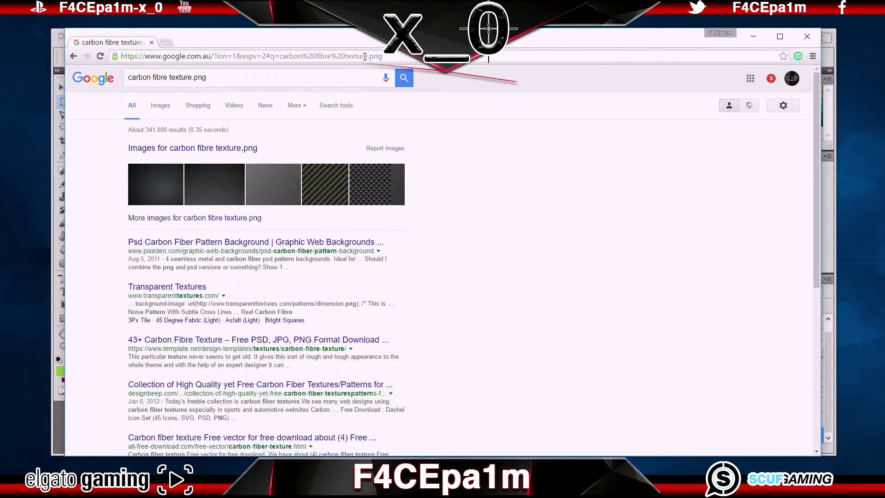
{"action": "left_click", "coordinate": [160, 185]}
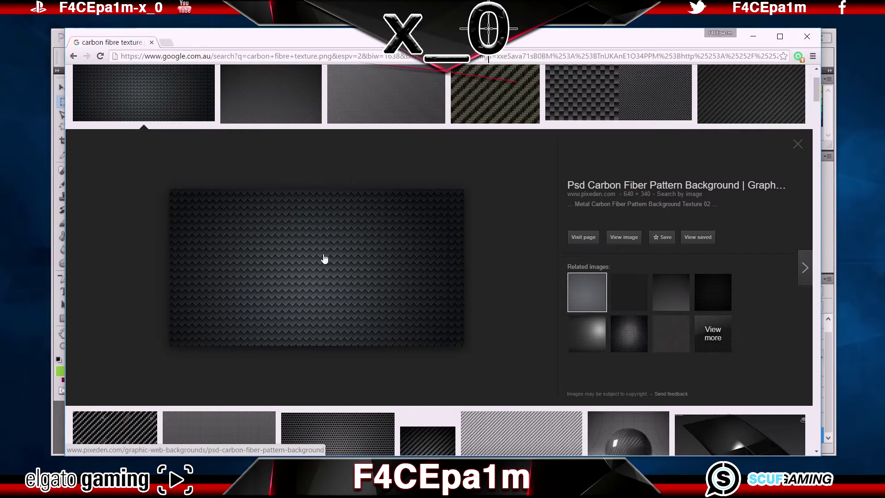
Step: Save the carbon fibre preview image to disk and return to Photoshop
{"action": "right_click", "coordinate": [324, 258]}
{"action": "left_click", "coordinate": [391, 352]}
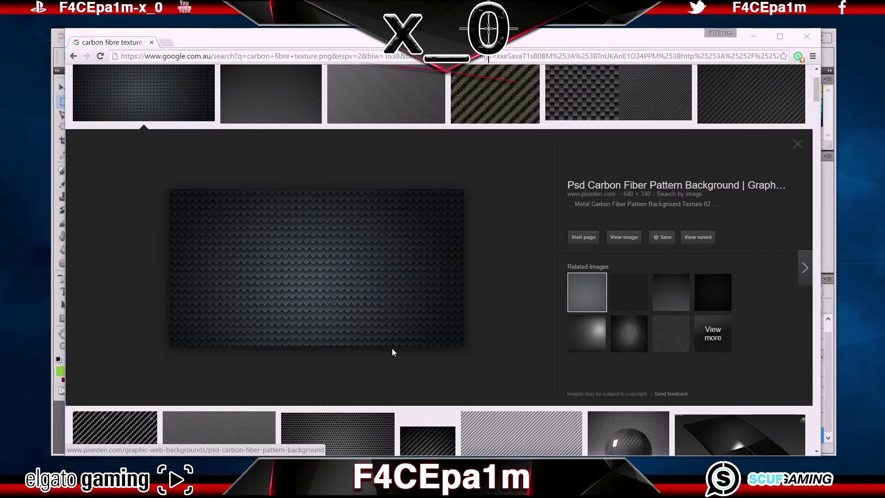
{"action": "left_click", "coordinate": [489, 271]}
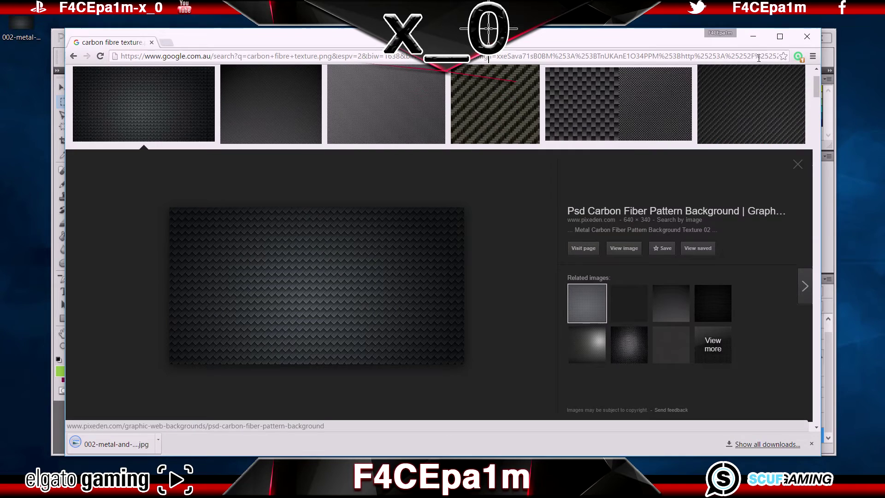
{"action": "left_click", "coordinate": [753, 36]}
Step: Place the carbon fibre texture and stretch it to fill the whole thumbnail canvas
{"action": "left_click_drag", "start_coordinate": [289, 182], "coordinate": [291, 220]}
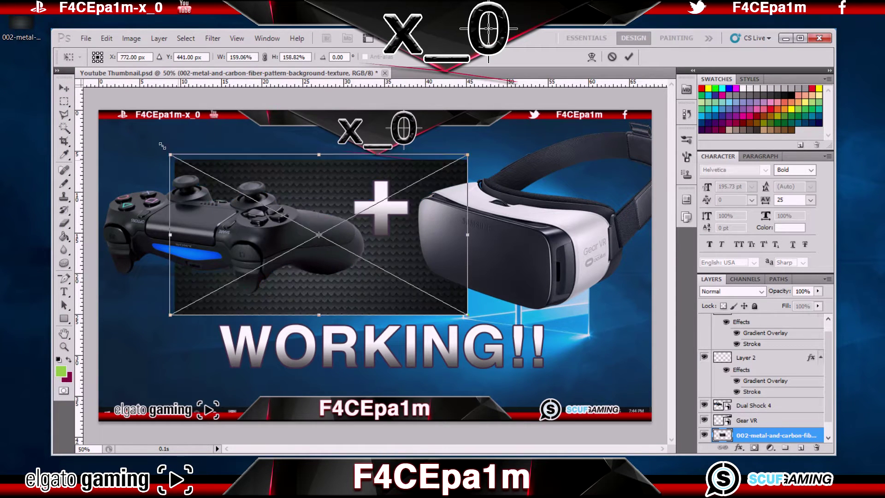
{"action": "left_click_drag", "start_coordinate": [162, 146], "coordinate": [88, 100]}
{"action": "left_click_drag", "start_coordinate": [465, 314], "coordinate": [651, 421]}
{"action": "key", "text": "Return"}
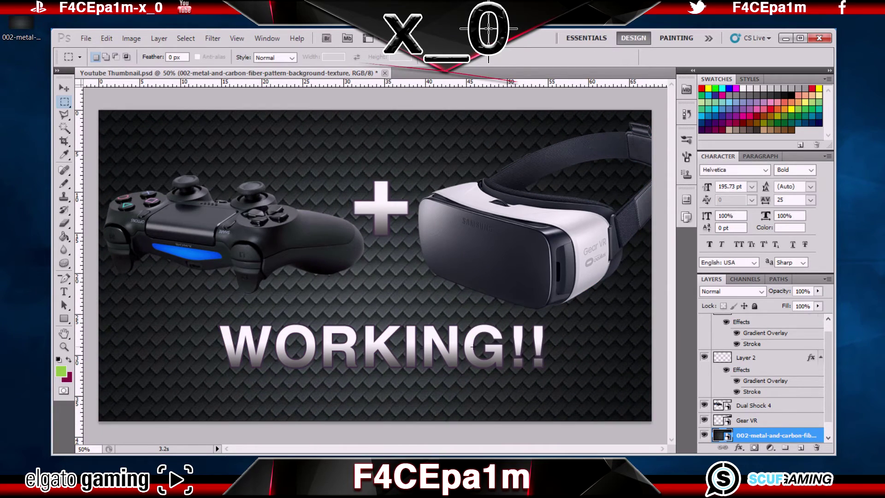
Step: Return to the Twitter profile in the browser and open the FaZe Studio profile
{"action": "left_click", "coordinate": [72, 469]}
{"action": "left_click", "coordinate": [74, 56]}
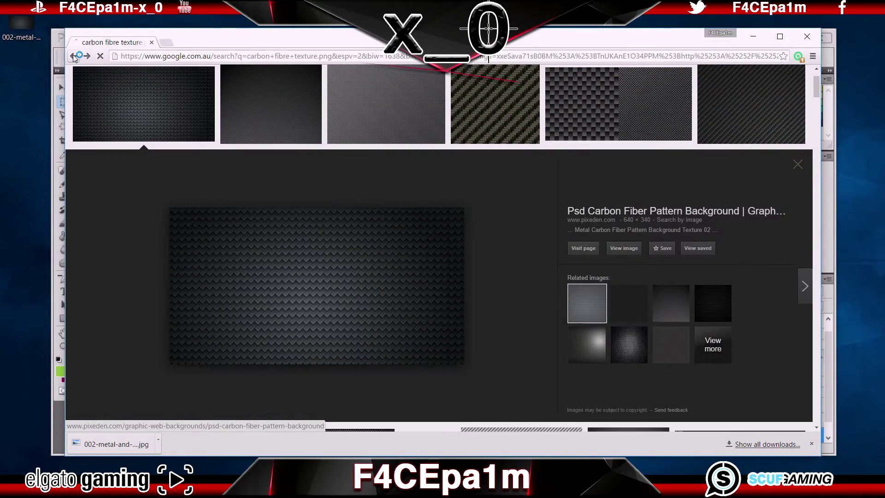
{"action": "left_click", "coordinate": [73, 56]}
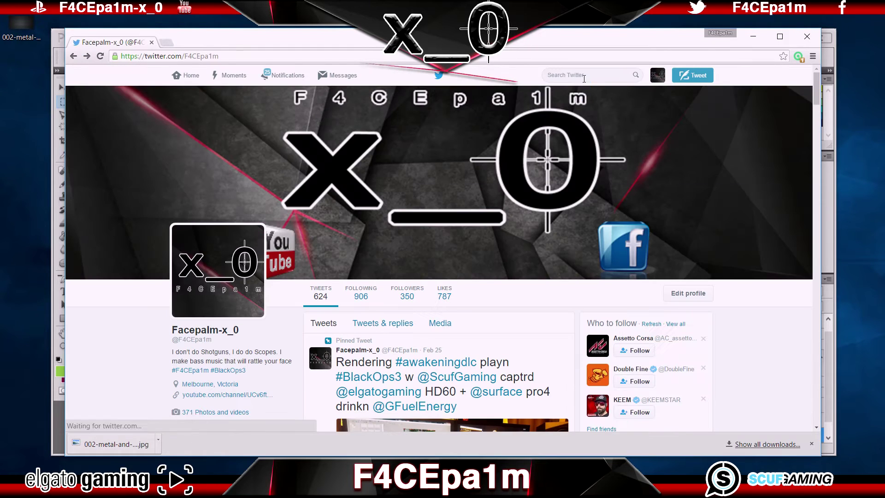
{"action": "left_click", "coordinate": [584, 79]}
{"action": "type", "text": "faze studio"}
{"action": "left_click", "coordinate": [651, 100]}
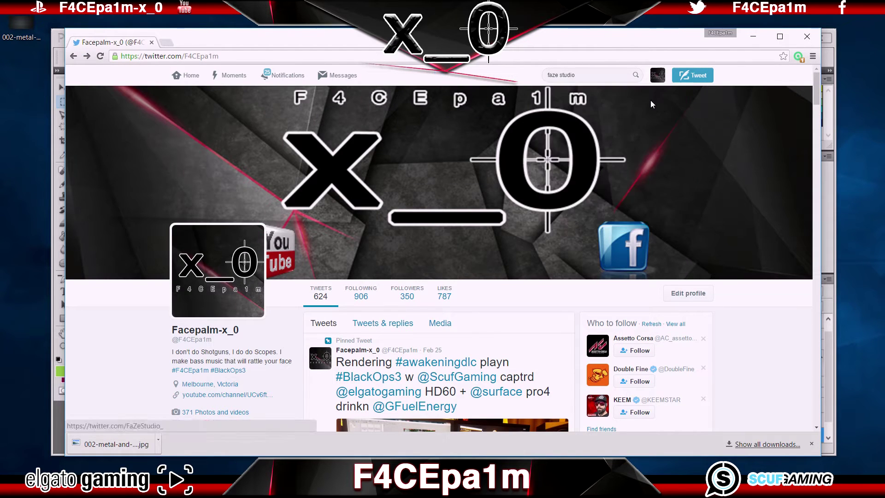
Step: Back in Photoshop, hide the carbon fibre texture layer
{"action": "left_click", "coordinate": [753, 36]}
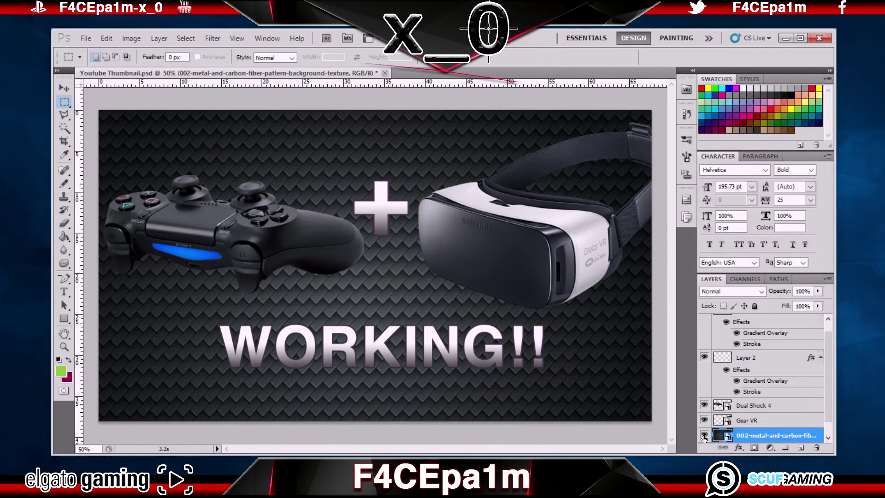
{"action": "left_click", "coordinate": [703, 436]}
{"action": "scroll", "coordinate": [783, 368], "scroll_direction": "up", "scroll_amount": 1}
Step: Select the WORKING!! text layer with the text tool, keeping the Helvetica font
{"action": "left_click", "coordinate": [761, 321]}
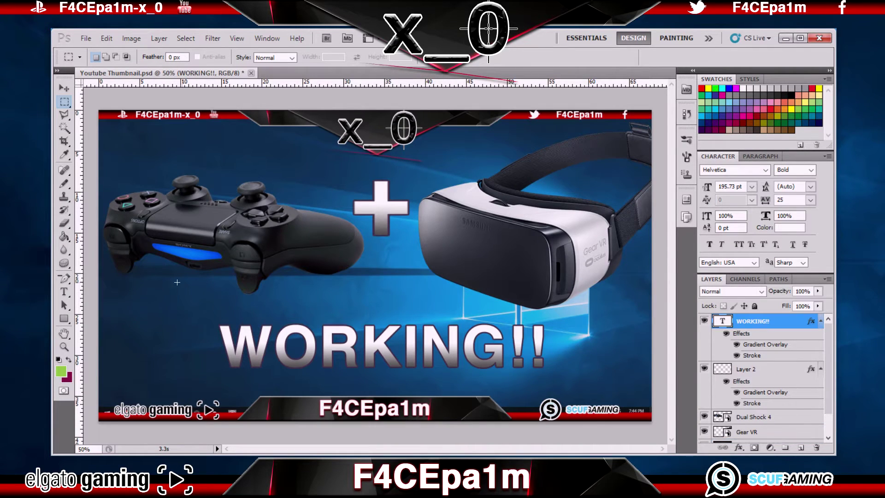
{"action": "key", "text": "t"}
{"action": "left_click", "coordinate": [185, 56]}
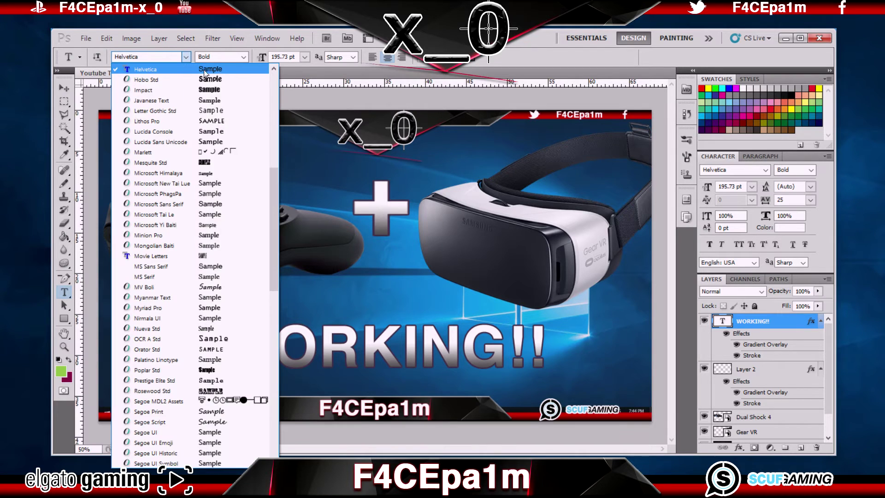
{"action": "left_click_drag", "start_coordinate": [278, 179], "coordinate": [279, 85]}
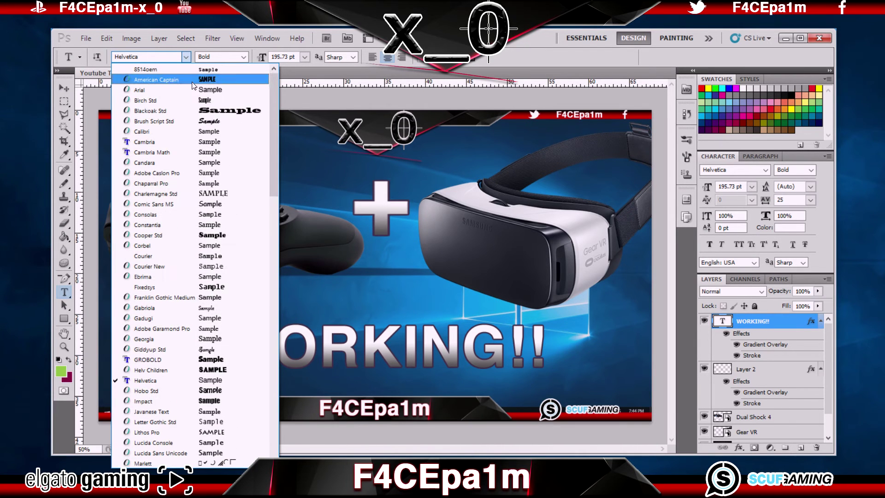
{"action": "left_click", "coordinate": [186, 57]}
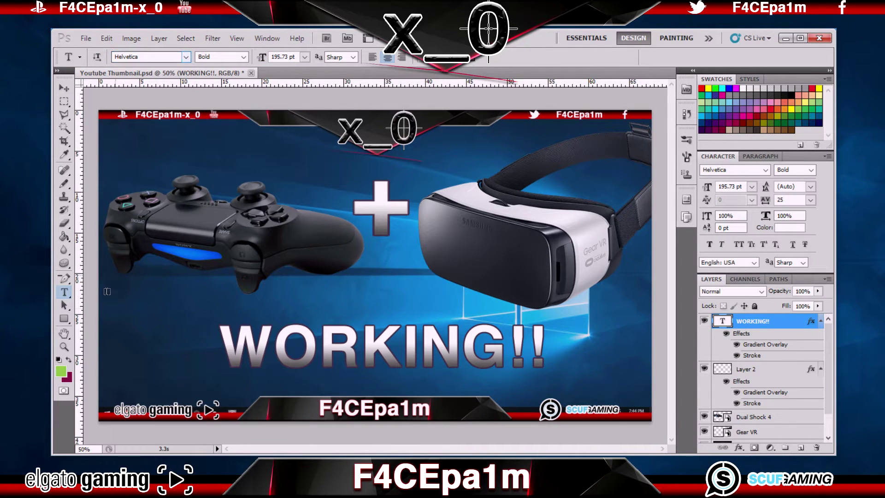
{"action": "left_click", "coordinate": [39, 459]}
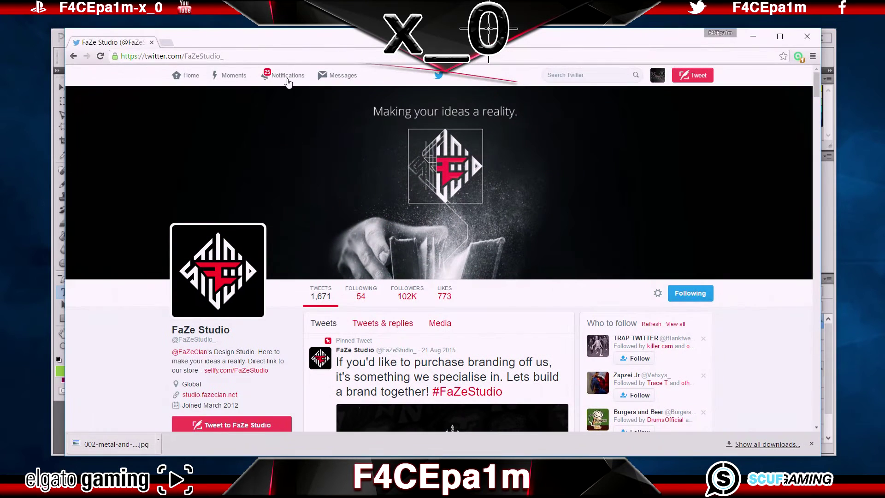
{"action": "left_click", "coordinate": [282, 55]}
{"action": "type", "text": "dafont.com"}
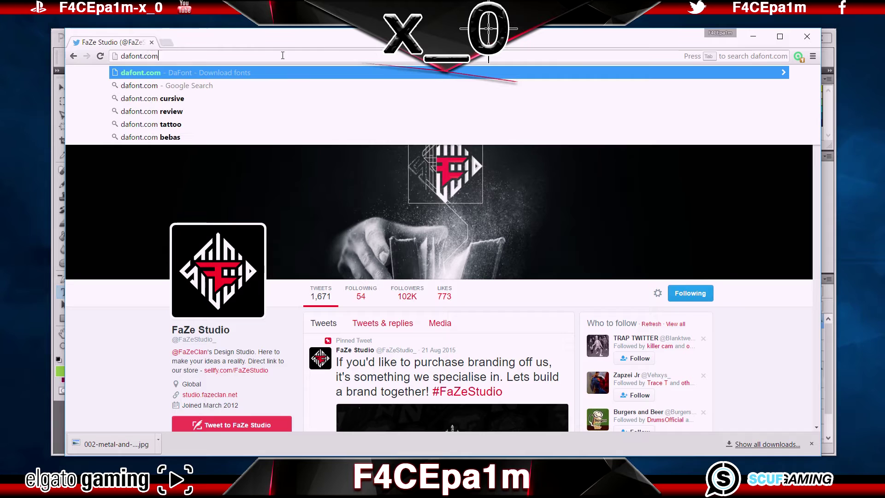
{"action": "key", "text": "Return"}
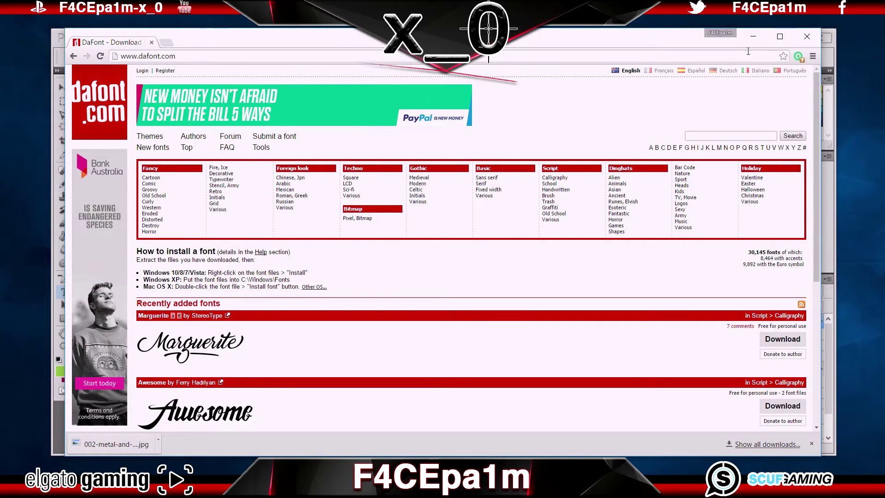
{"action": "left_click", "coordinate": [753, 36]}
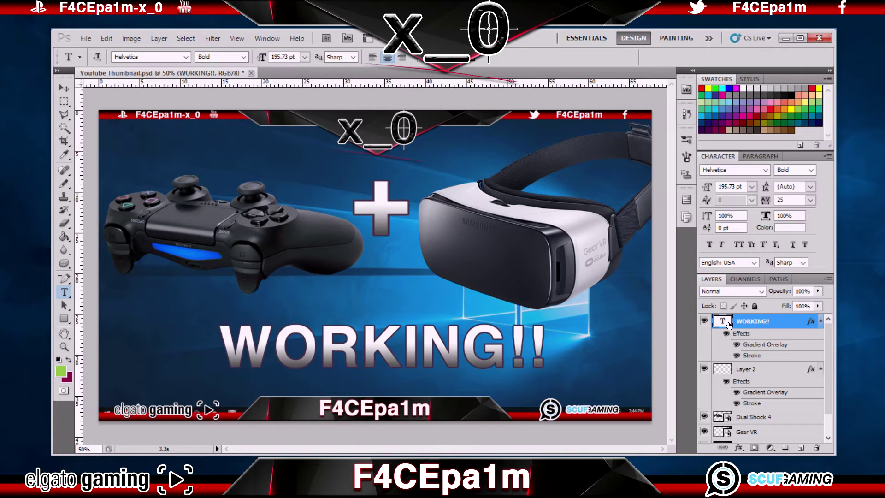
{"action": "left_click", "coordinate": [704, 369]}
{"action": "left_click", "coordinate": [704, 369]}
{"action": "left_click", "coordinate": [704, 417]}
{"action": "left_click", "coordinate": [704, 416]}
{"action": "left_click", "coordinate": [704, 431]}
{"action": "left_click", "coordinate": [703, 431]}
Step: Recolour the WORKING!! gradient overlay's right stop, move it to location 64, and apply the style
{"action": "right_click", "coordinate": [763, 323]}
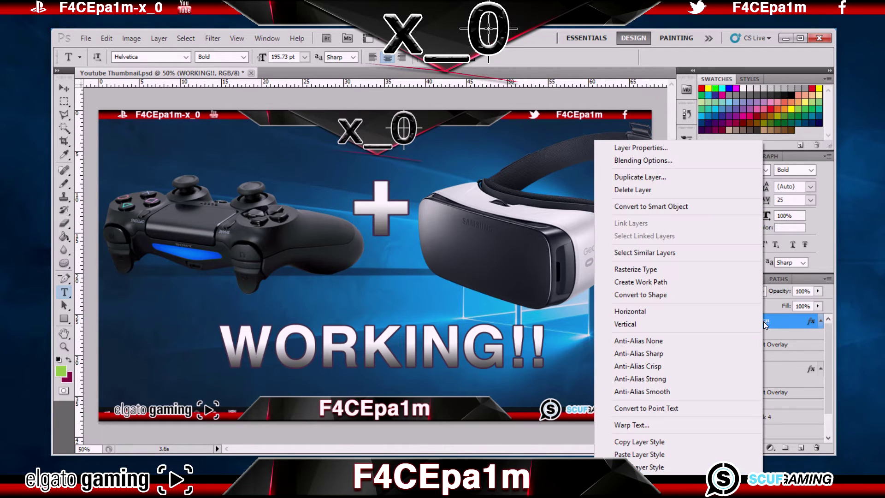
{"action": "left_click", "coordinate": [707, 160]}
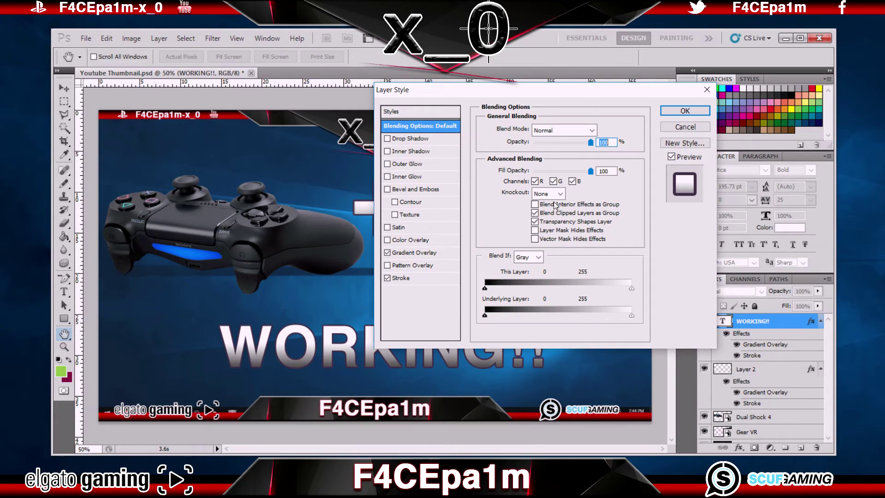
{"action": "left_click", "coordinate": [435, 255]}
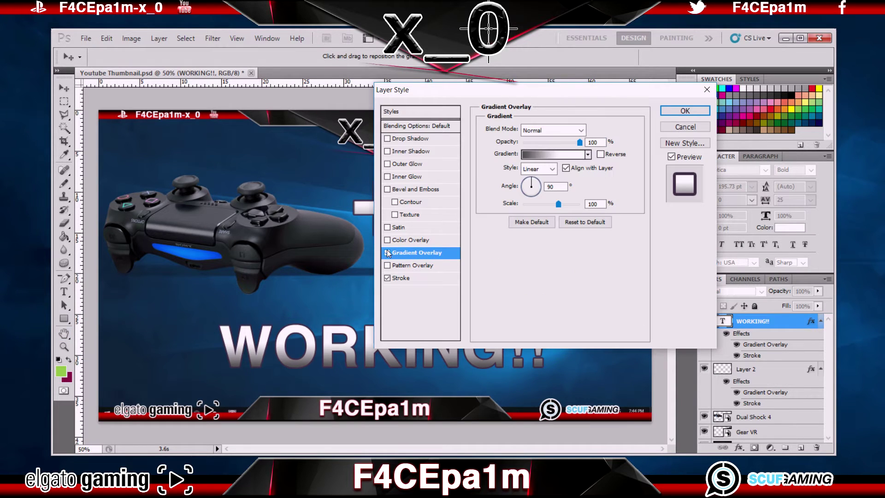
{"action": "left_click", "coordinate": [534, 155]}
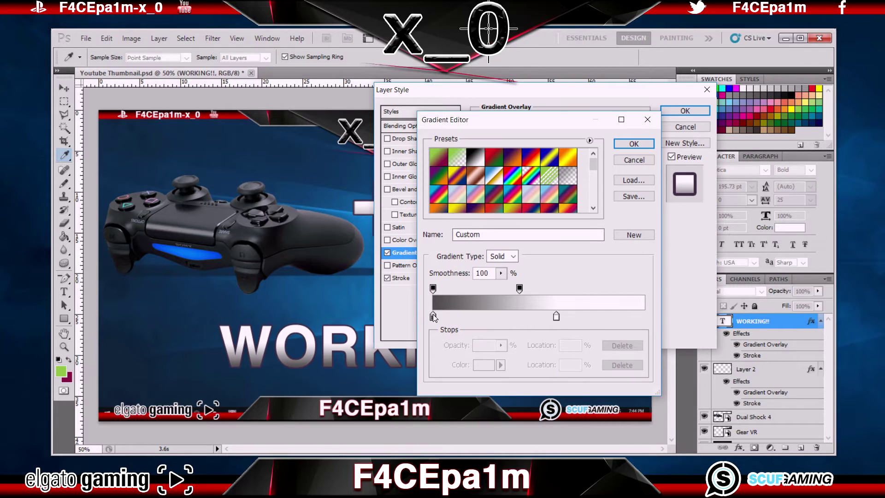
{"action": "left_click", "coordinate": [556, 316]}
{"action": "left_click", "coordinate": [480, 365]}
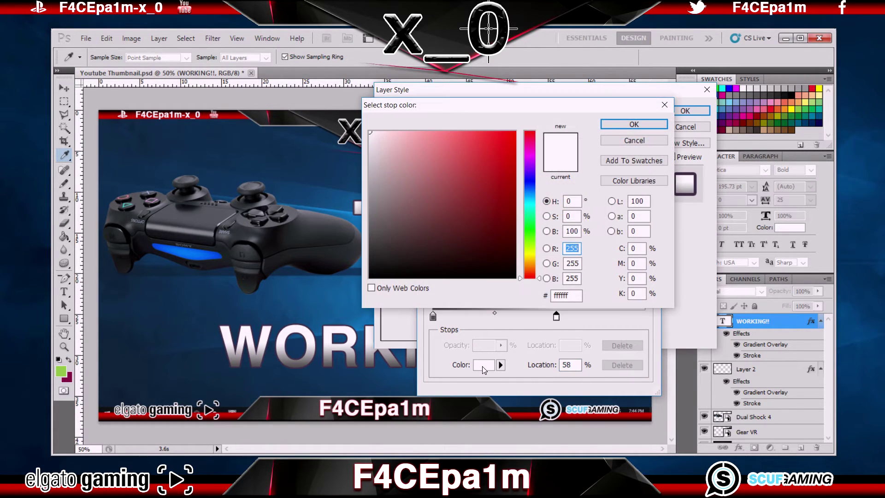
{"action": "left_click", "coordinate": [633, 123]}
{"action": "mouse_move", "coordinate": [558, 320]}
{"action": "left_mouse_down"}
{"action": "mouse_move", "coordinate": [543, 319]}
{"action": "mouse_move", "coordinate": [569, 320]}
{"action": "mouse_move", "coordinate": [560, 319]}
{"action": "left_mouse_up"}
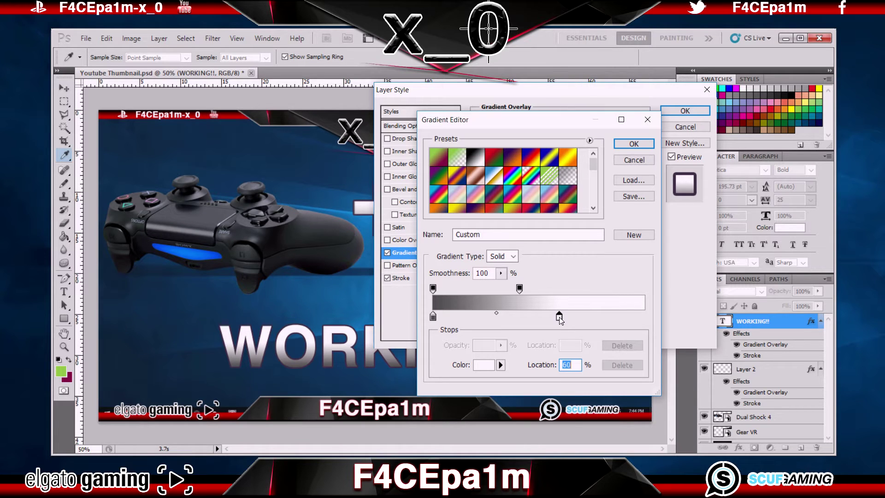
{"action": "left_click", "coordinate": [638, 144]}
{"action": "left_click", "coordinate": [407, 278]}
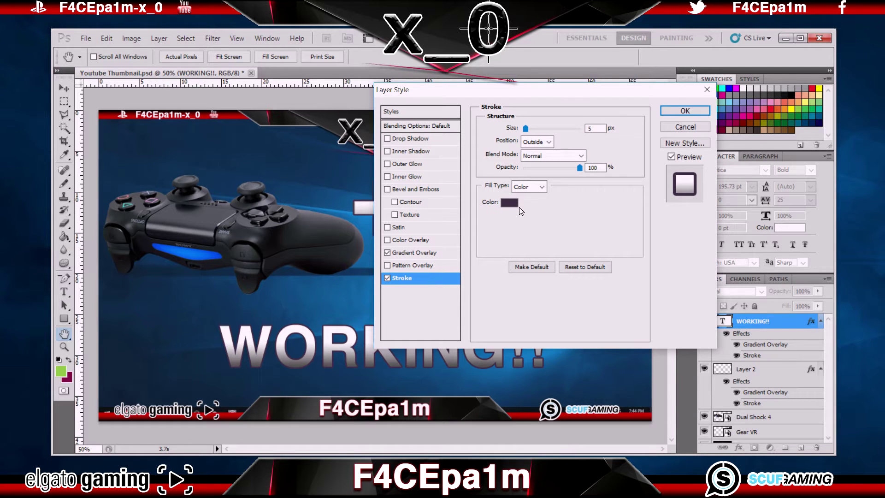
{"action": "left_click", "coordinate": [684, 111]}
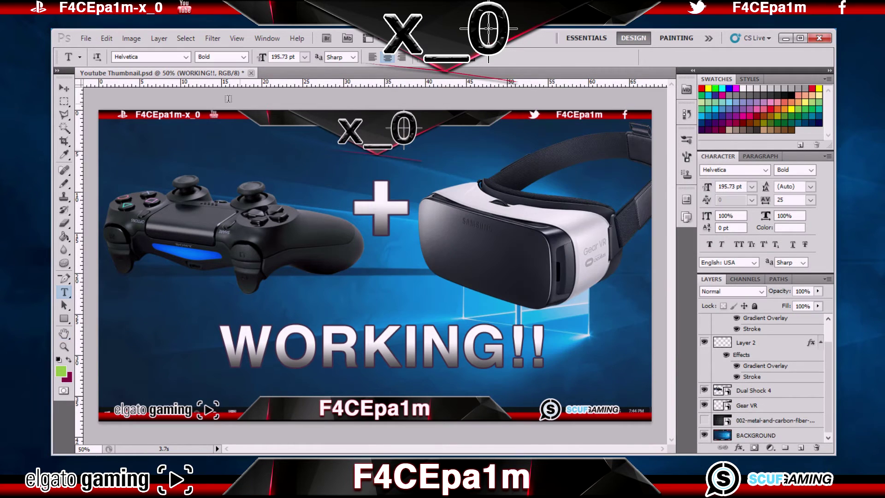
Step: Save the thumbnail as a JPEG and switch back to the YouTube browser window
{"action": "left_click", "coordinate": [86, 38]}
{"action": "left_click", "coordinate": [143, 215]}
{"action": "left_click", "coordinate": [428, 280]}
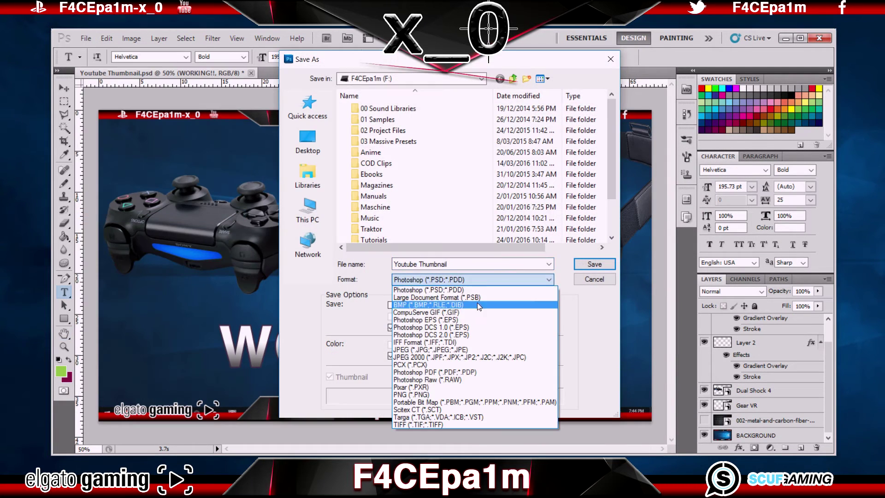
{"action": "left_click", "coordinate": [423, 341]}
{"action": "left_click", "coordinate": [595, 263]}
{"action": "key", "text": "Return"}
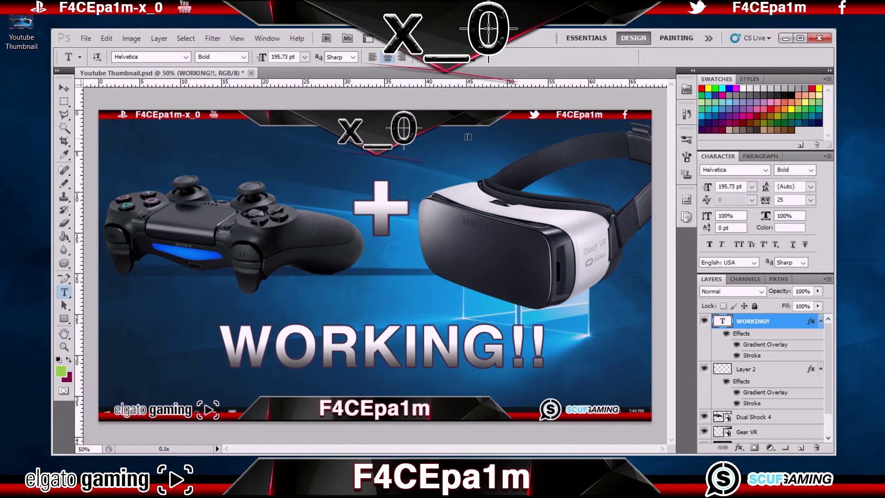
{"action": "left_click", "coordinate": [785, 38]}
{"action": "key", "text": "alt+Tab"}
Step: Upload the PS4 Controller video and set Youtube Thumbnail from Desktop as its custom thumbnail
{"action": "left_click", "coordinate": [748, 76]}
{"action": "left_click", "coordinate": [382, 147]}
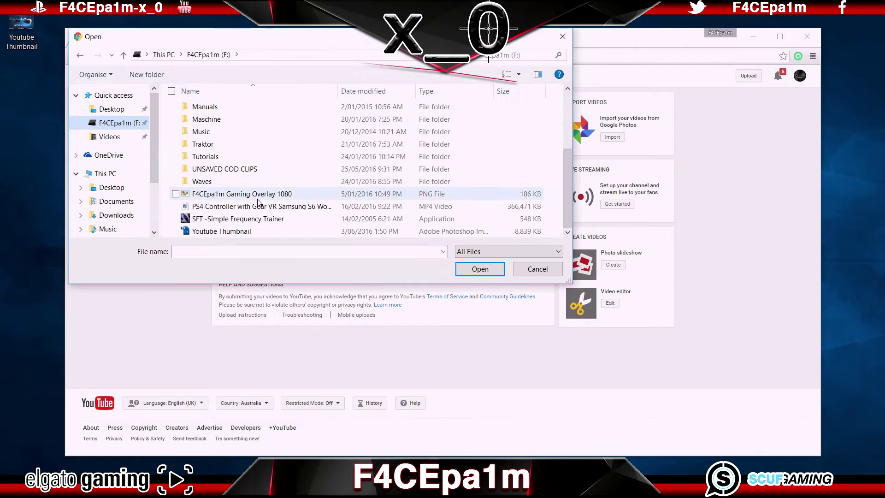
{"action": "double_click", "coordinate": [256, 206]}
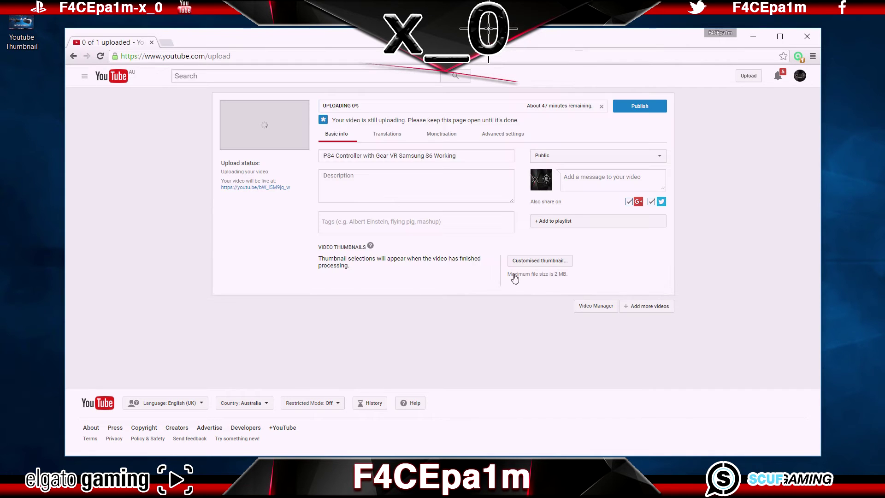
{"action": "left_click", "coordinate": [540, 261]}
{"action": "left_click", "coordinate": [111, 128]}
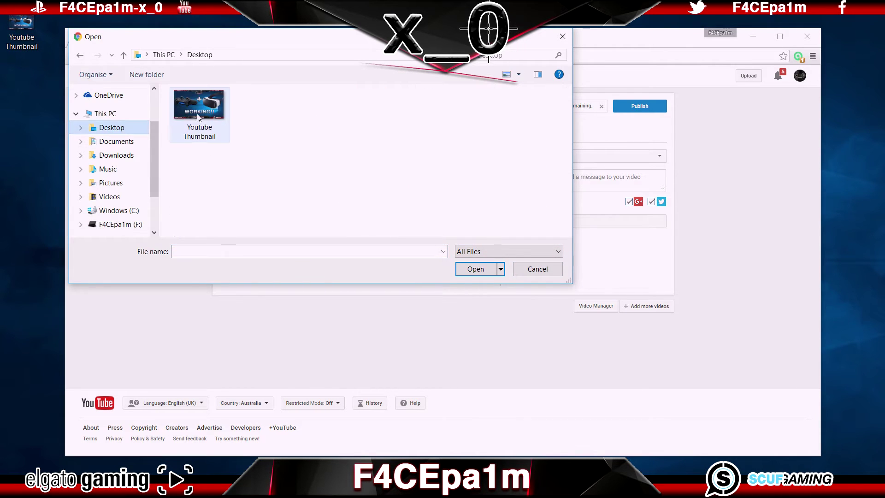
{"action": "double_click", "coordinate": [198, 115]}
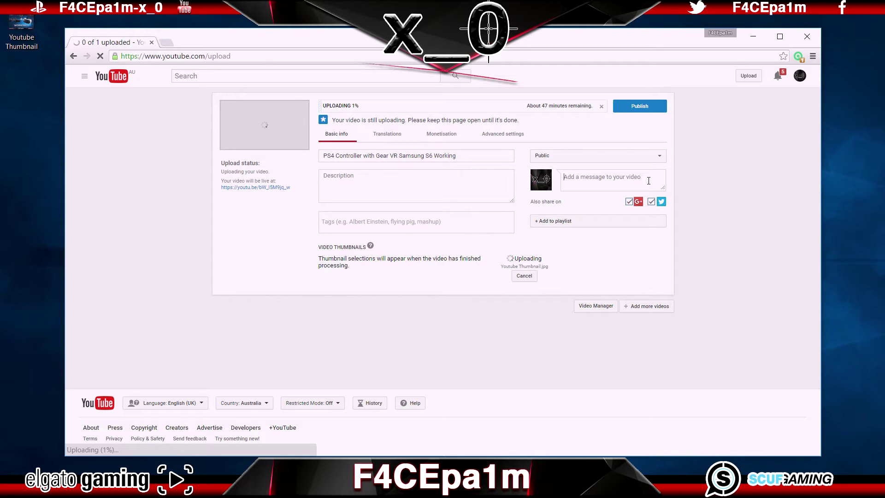
Step: Type 'Get Samsung Gear VR working with PS4 Controlle' and leave the upload page
{"action": "type", "text": "Get Samsung Gear VR"}
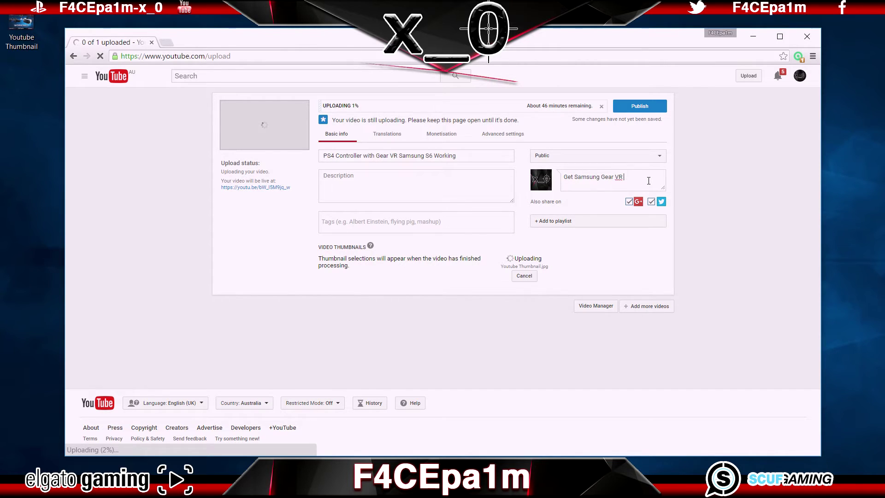
{"action": "type", "text": " working with PS4 Controller"}
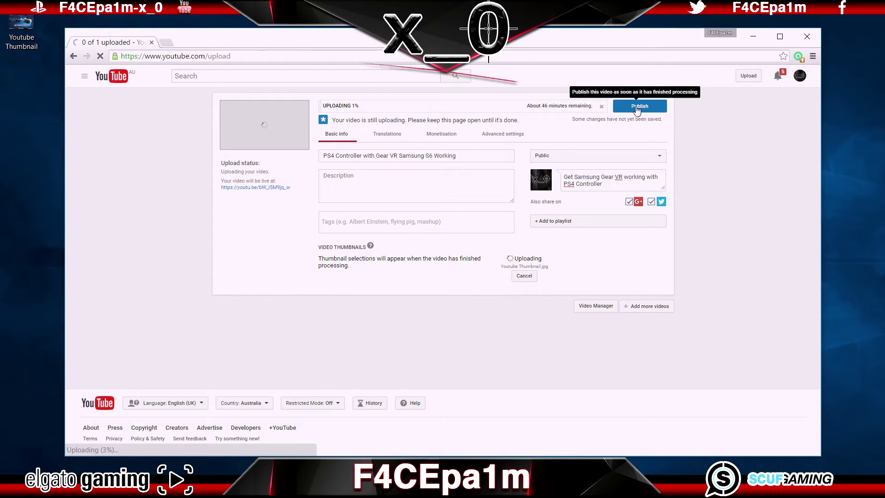
{"action": "left_click", "coordinate": [74, 57]}
{"action": "left_click", "coordinate": [412, 142]}
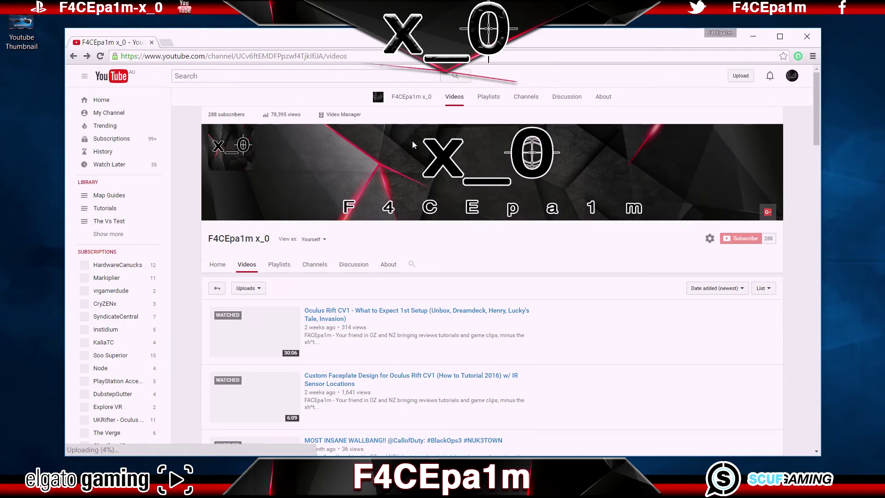
Step: Scroll the Videos list, open the Get PS4 Controller video, and open its Info & Settings editor
{"action": "scroll", "coordinate": [364, 292], "scroll_direction": "down", "scroll_amount": 7}
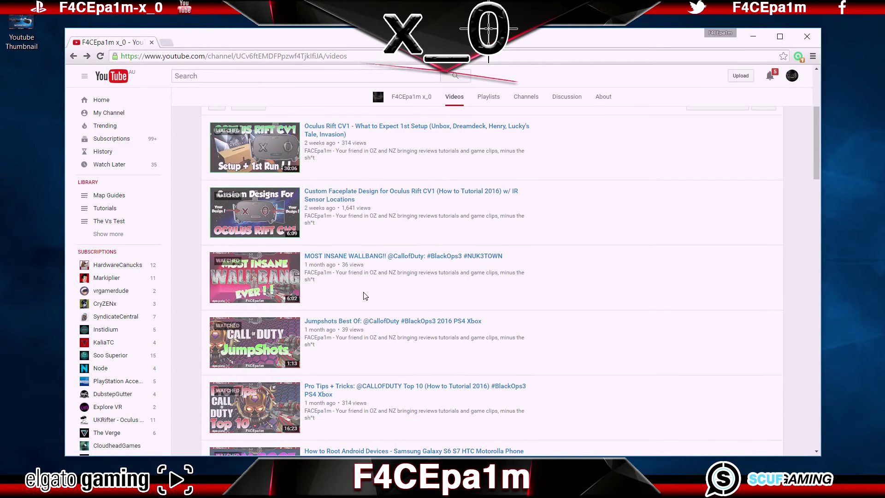
{"action": "scroll", "coordinate": [364, 292], "scroll_direction": "down", "scroll_amount": 4}
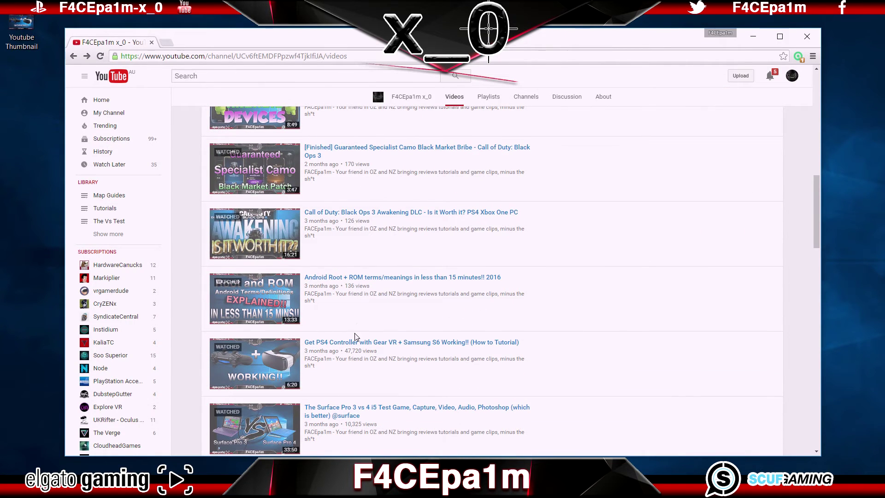
{"action": "left_click", "coordinate": [356, 343]}
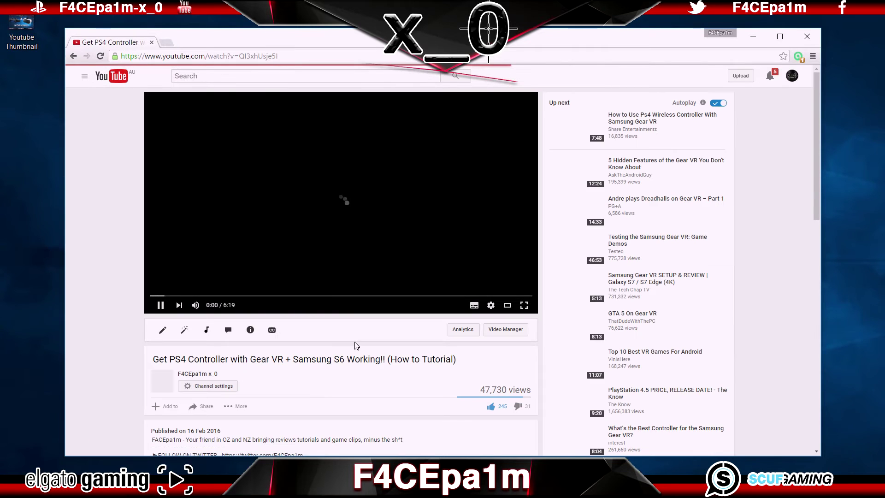
{"action": "left_click", "coordinate": [165, 334]}
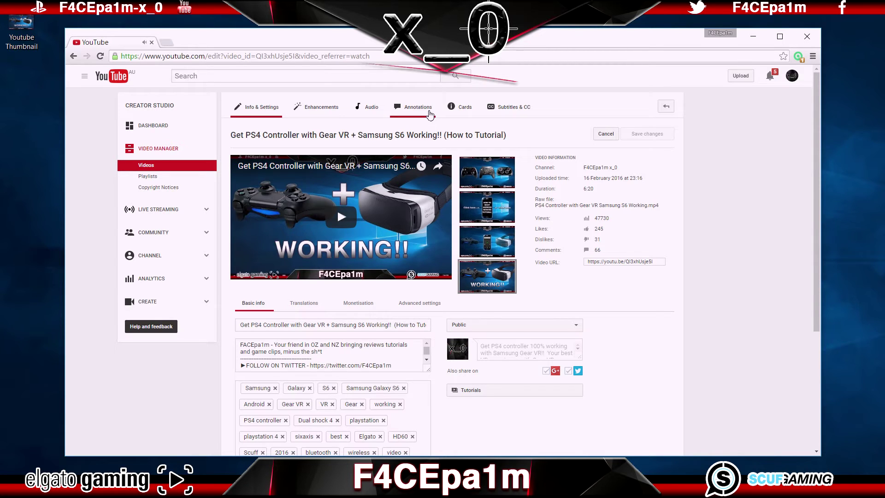
Step: Add a transparent Spotlight annotation linking to the pasted channel subscribe URL
{"action": "left_click", "coordinate": [430, 114]}
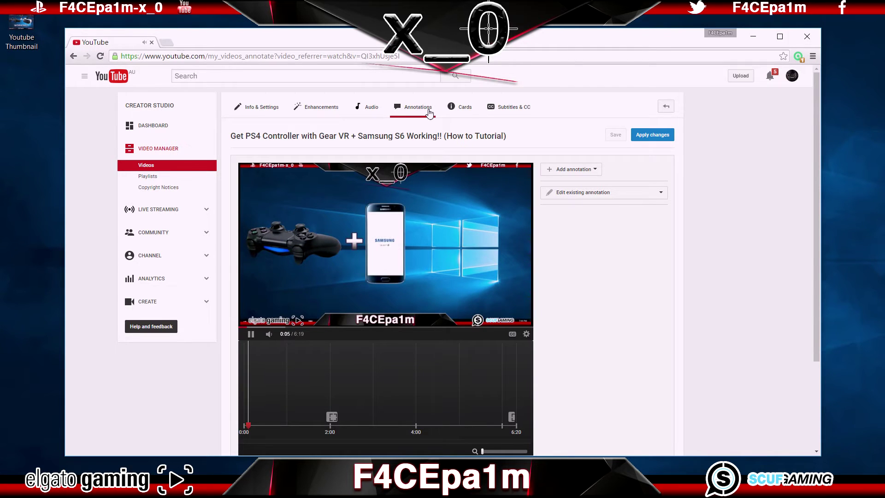
{"action": "left_click", "coordinate": [590, 170]}
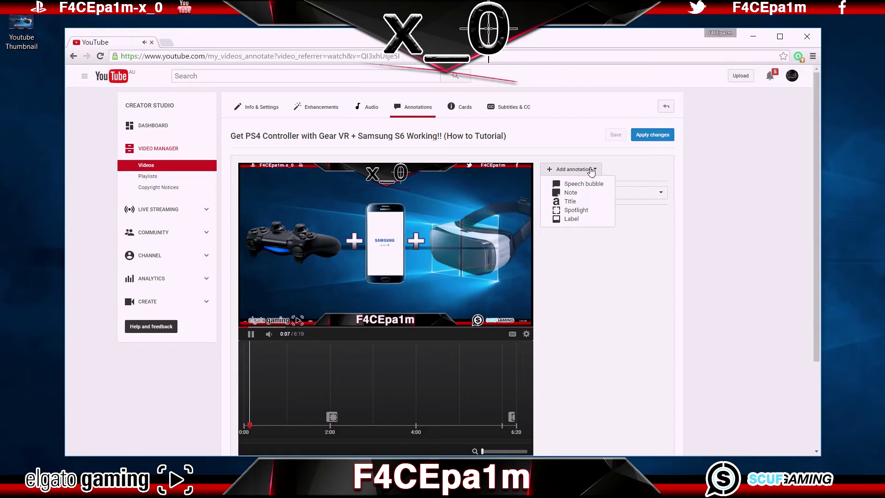
{"action": "left_click", "coordinate": [590, 210]}
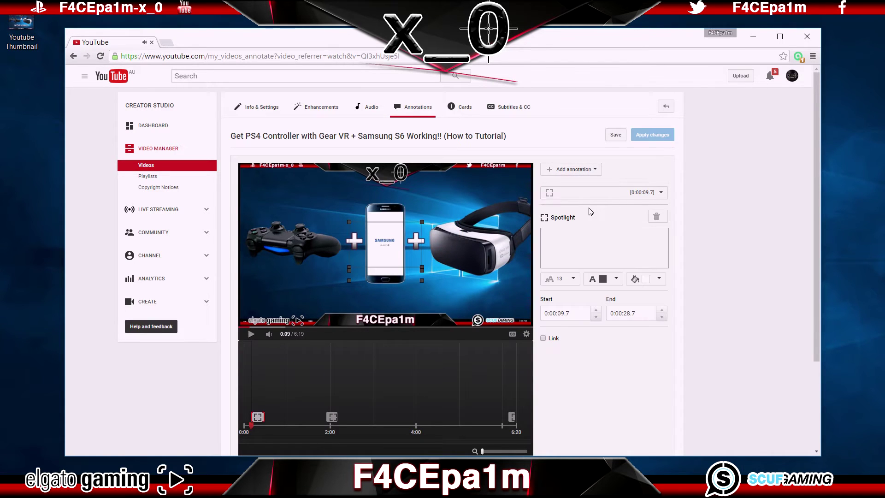
{"action": "left_click", "coordinate": [660, 279]}
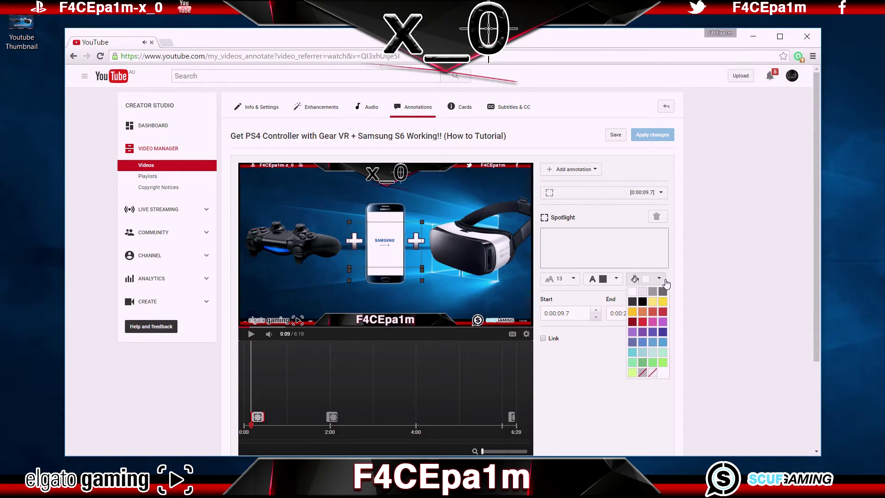
{"action": "left_click", "coordinate": [652, 372]}
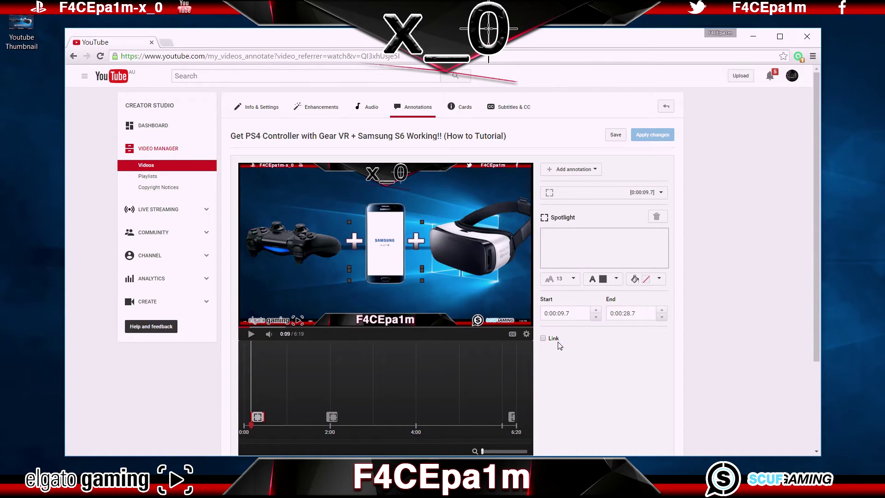
{"action": "left_click", "coordinate": [543, 339]}
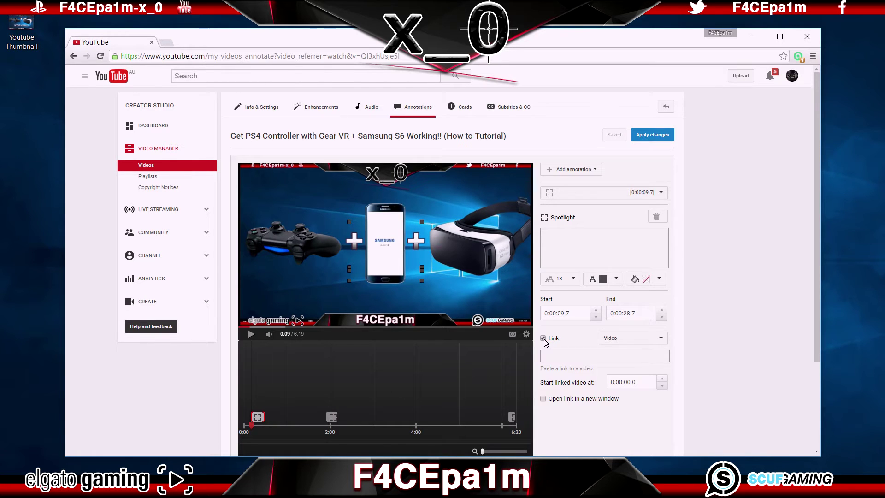
{"action": "left_click", "coordinate": [570, 353]}
{"action": "key", "text": "ctrl+v"}
Step: Time the spotlight to start at 0:53.7 and position it over the SUBSCRIBE button
{"action": "left_click_drag", "start_coordinate": [257, 416], "coordinate": [272, 417]}
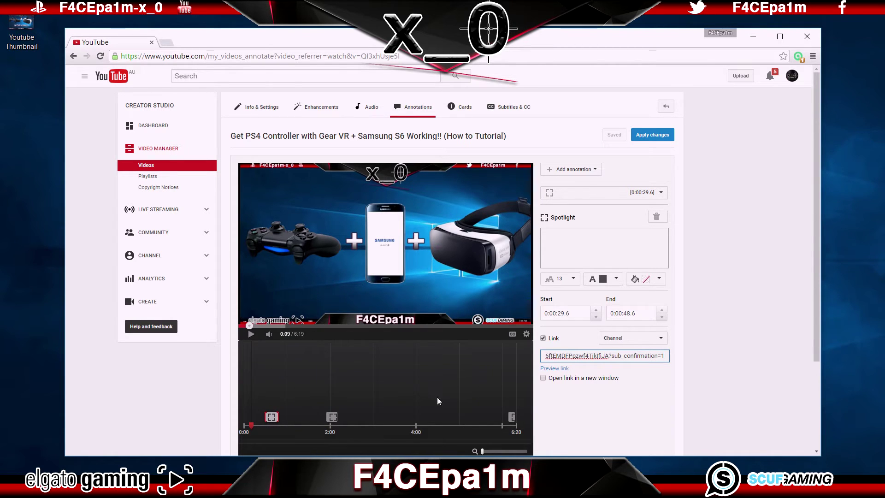
{"action": "left_click_drag", "start_coordinate": [482, 452], "coordinate": [498, 451]}
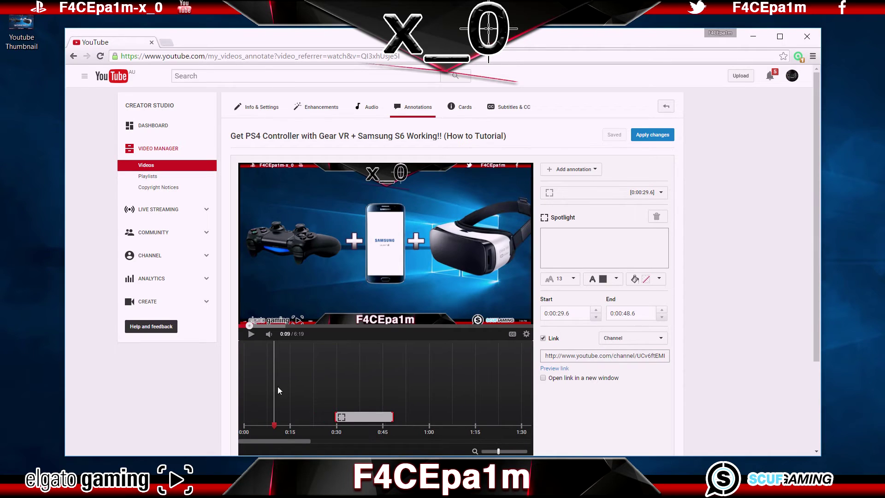
{"action": "left_click_drag", "start_coordinate": [274, 399], "coordinate": [460, 394]}
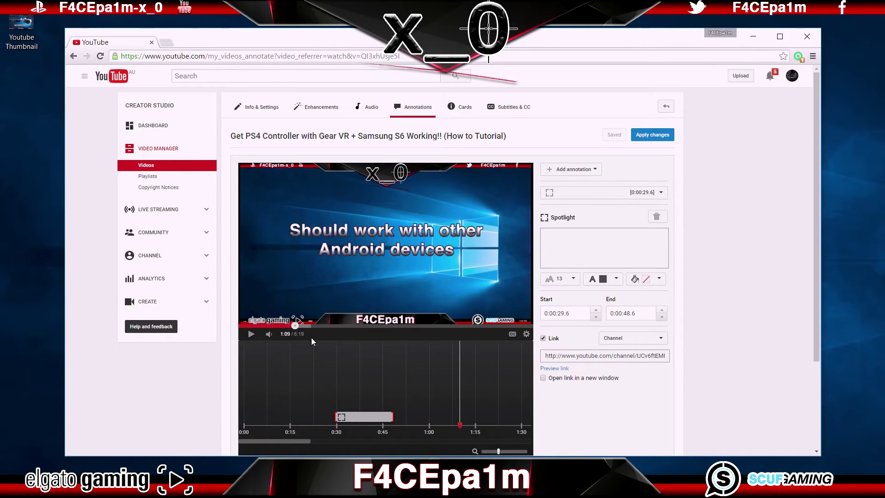
{"action": "left_click", "coordinate": [283, 326]}
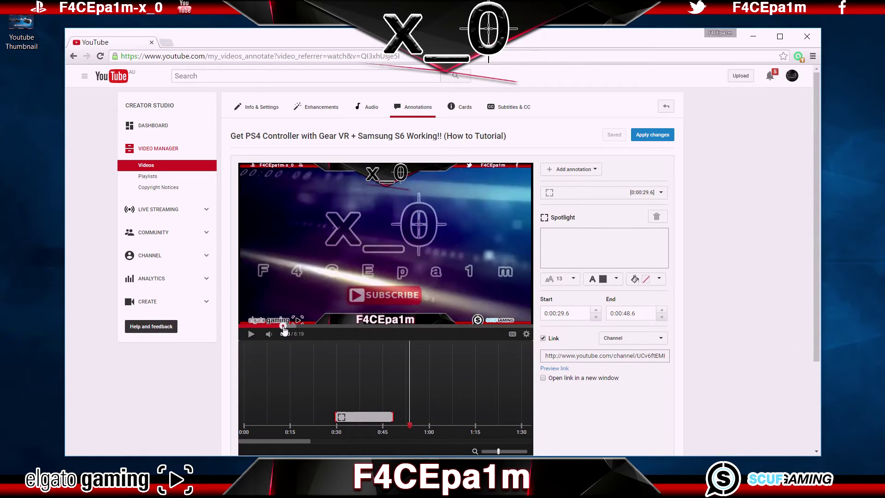
{"action": "left_click_drag", "start_coordinate": [359, 417], "coordinate": [427, 416]}
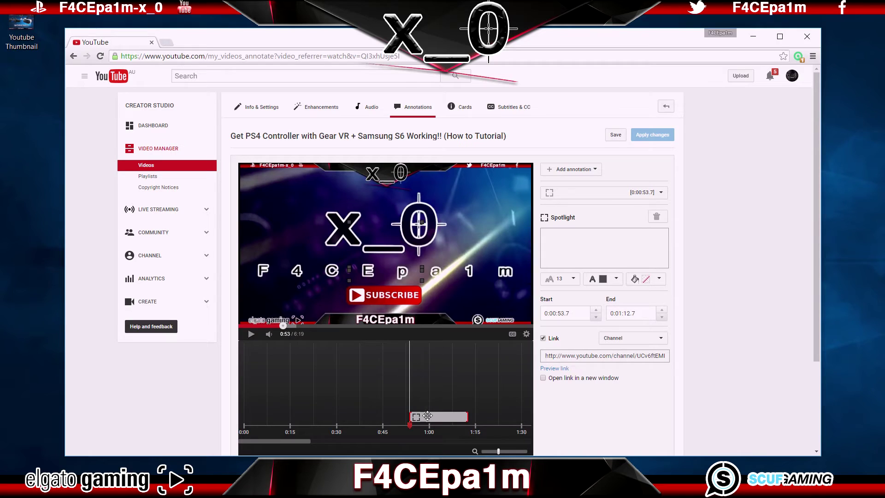
{"action": "mouse_move", "coordinate": [377, 259]}
{"action": "left_mouse_down"}
{"action": "mouse_move", "coordinate": [381, 296]}
{"action": "mouse_move", "coordinate": [439, 261]}
{"action": "left_mouse_up"}
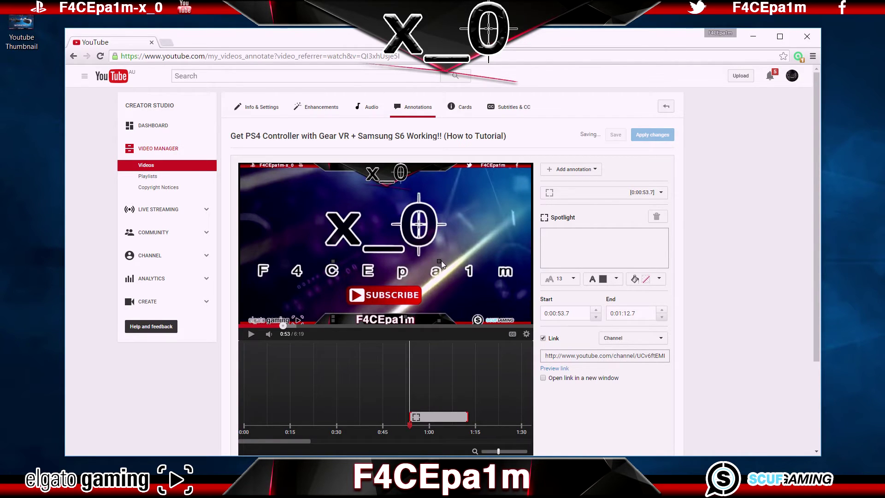